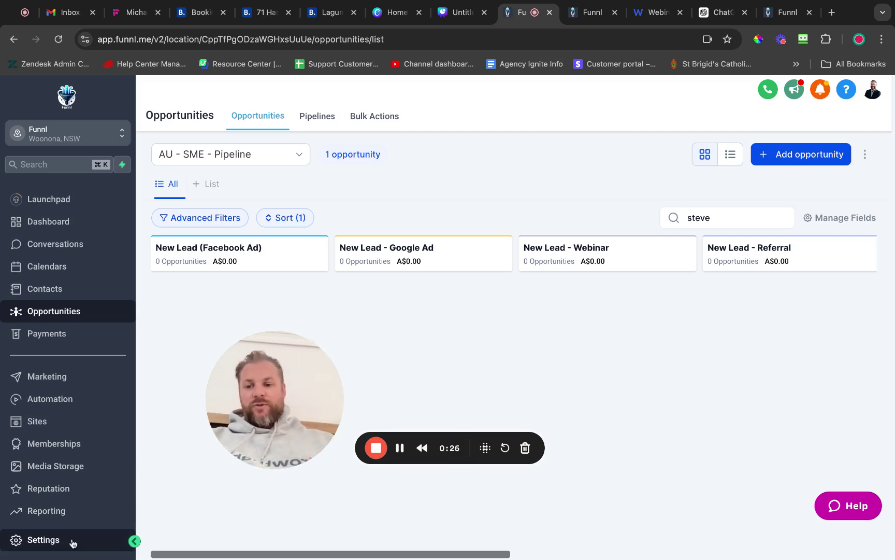
- Open Settings from the sidebar to show the Business Profile Settings page
left_click(52, 540)
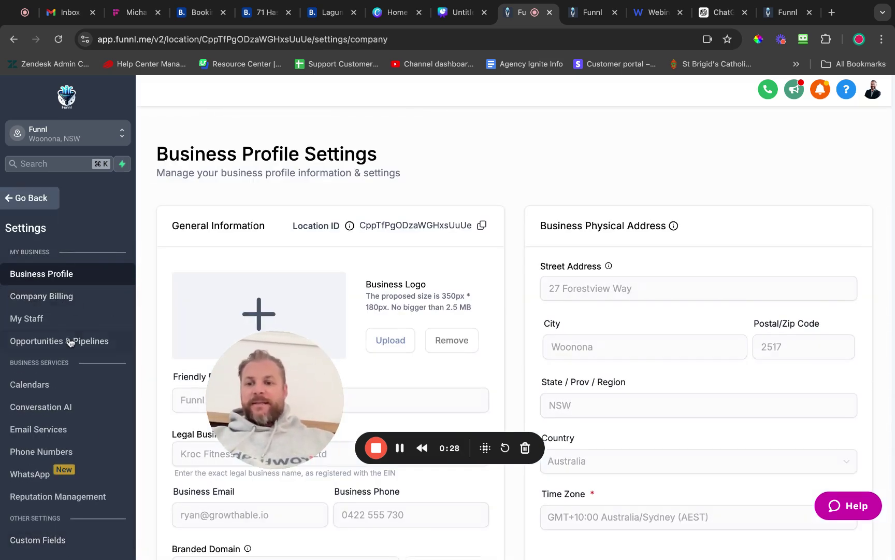
scroll(70, 343, "down", 3)
- Delete the sole US number under Phone Numbers, confirming with 'Delete'
left_click(47, 375)
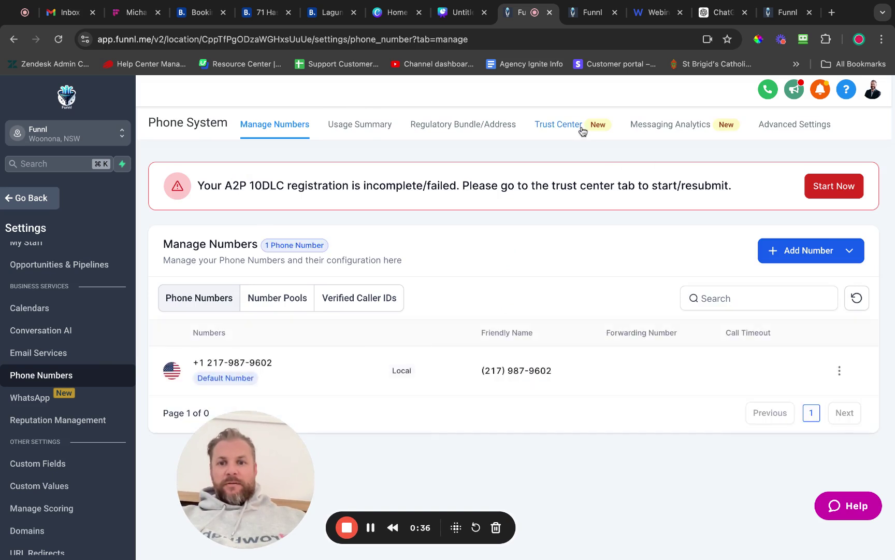
left_click(839, 371)
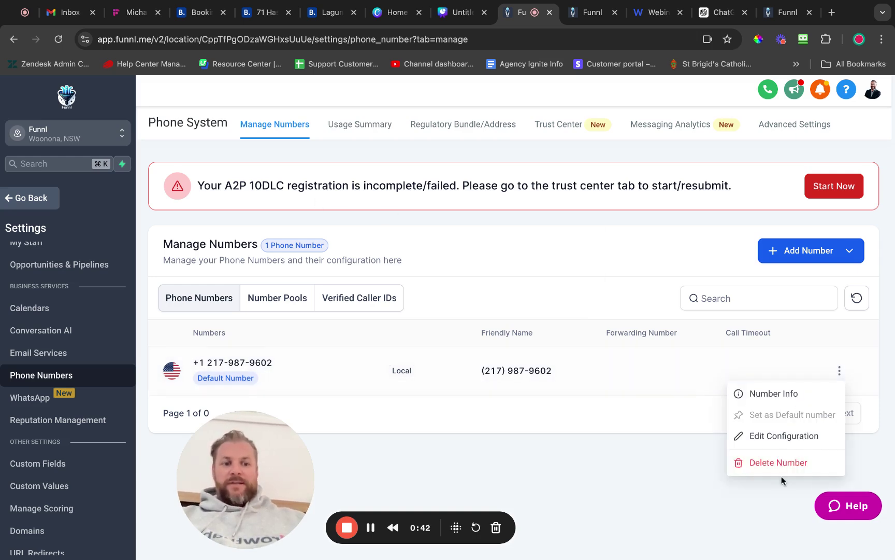
left_click(782, 464)
left_click(433, 381)
type("Delete")
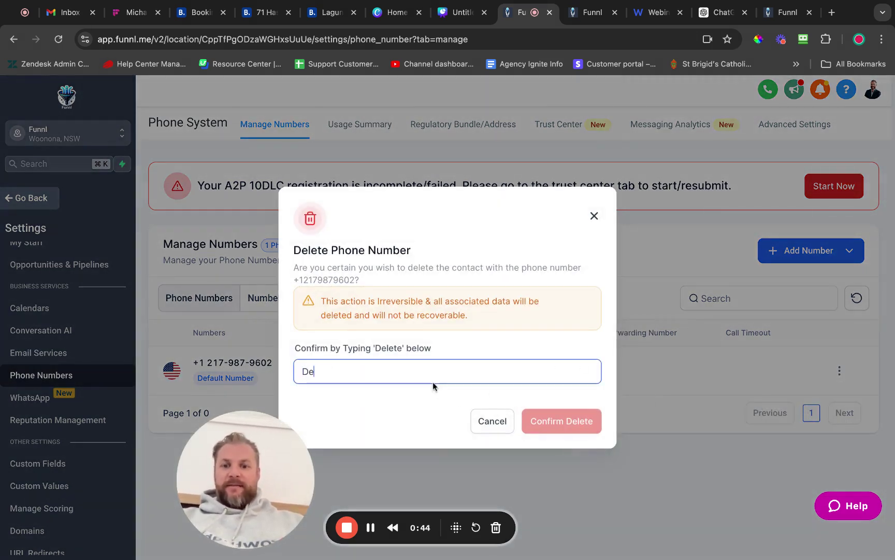
left_click(530, 422)
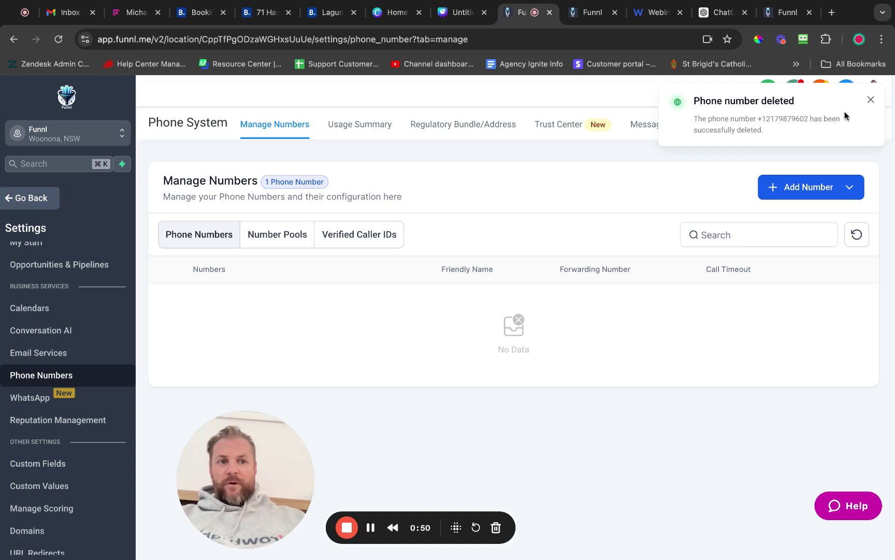
left_click(870, 101)
- Start adding a new phone number with Australia as the country
left_click(811, 192)
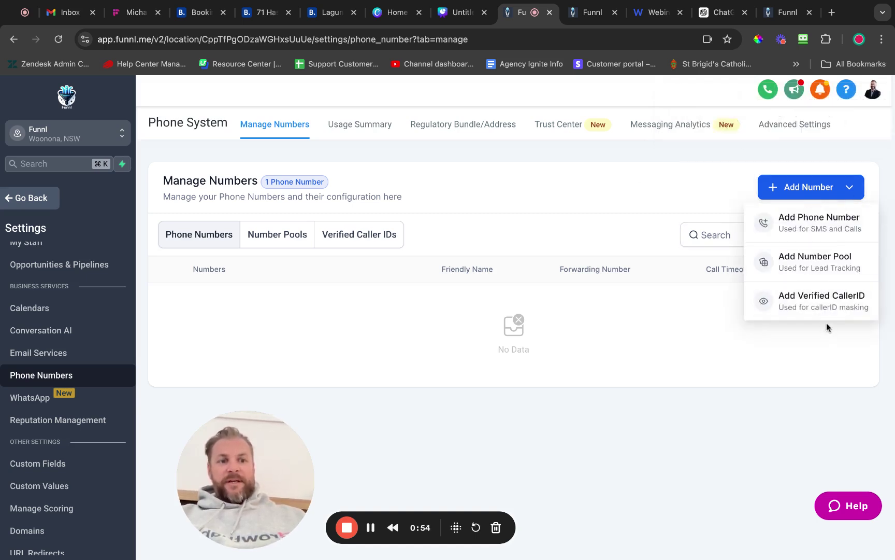
left_click(820, 223)
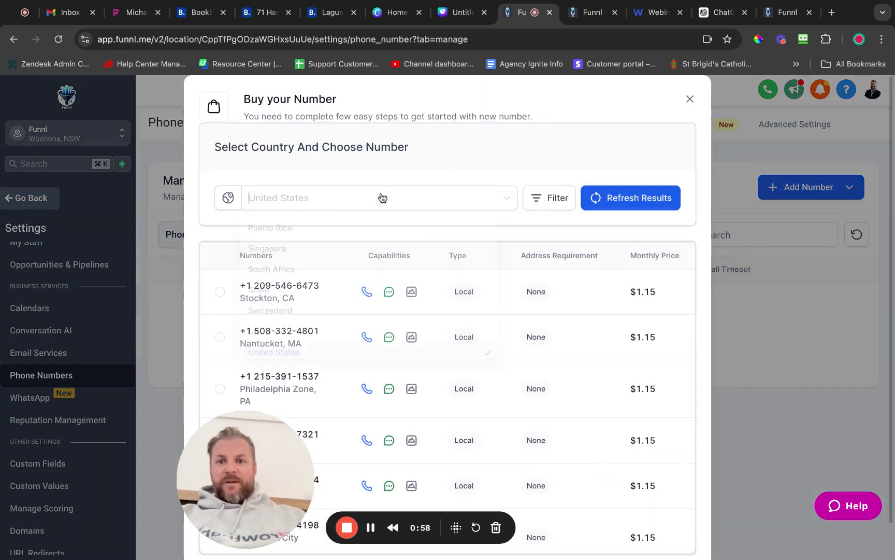
left_click(382, 207)
type("Australia")
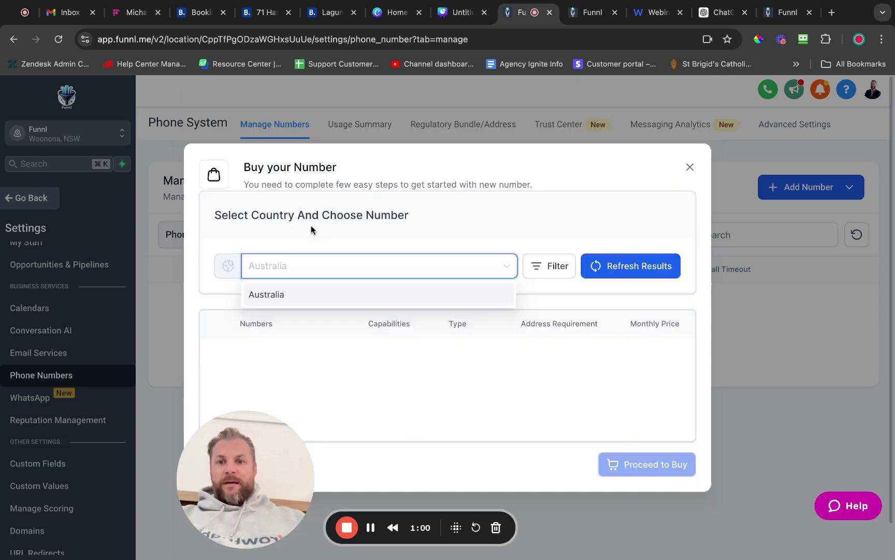
key("Return")
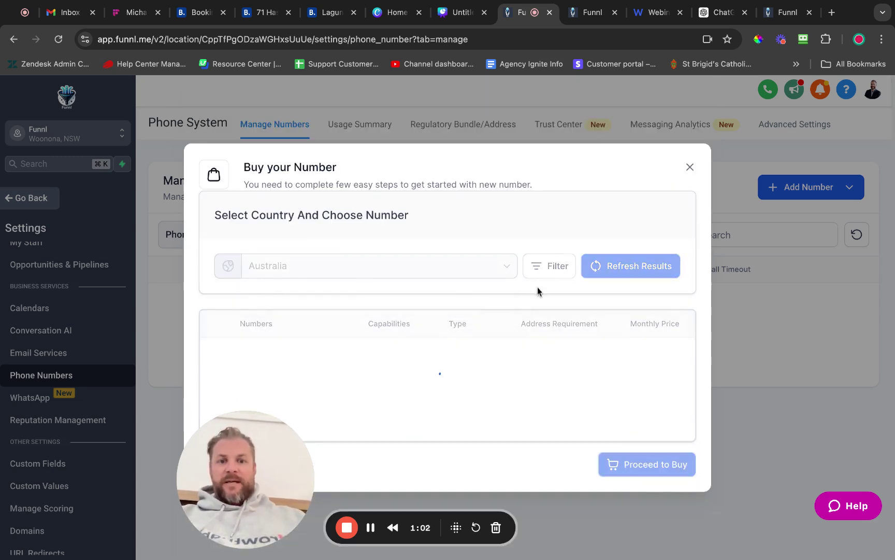
- Filter the available numbers to SMS only, dropping MMS and Voice
left_click(557, 204)
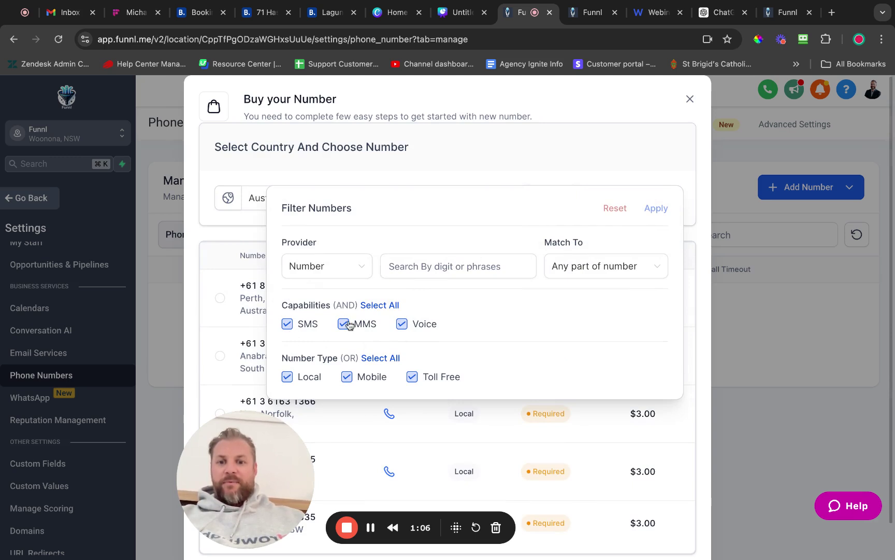
left_click(382, 306)
left_click(359, 326)
left_click(415, 324)
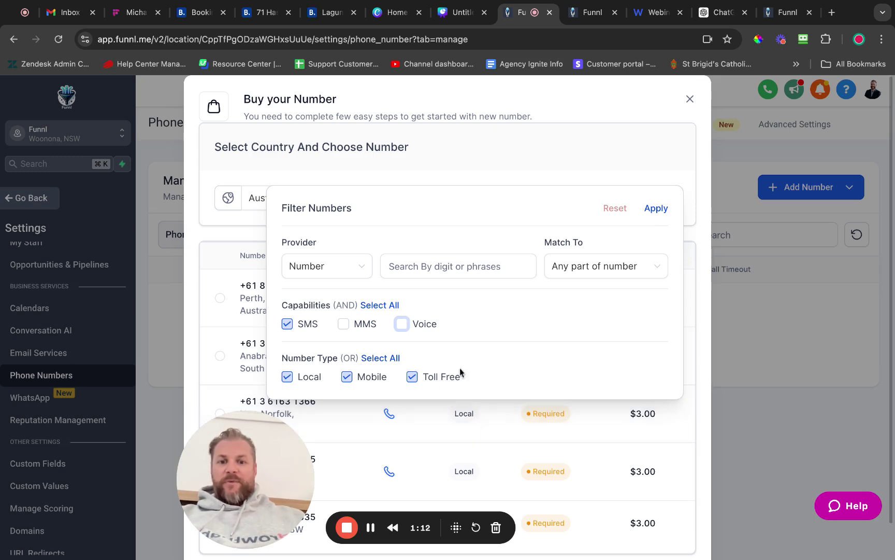
left_click(657, 209)
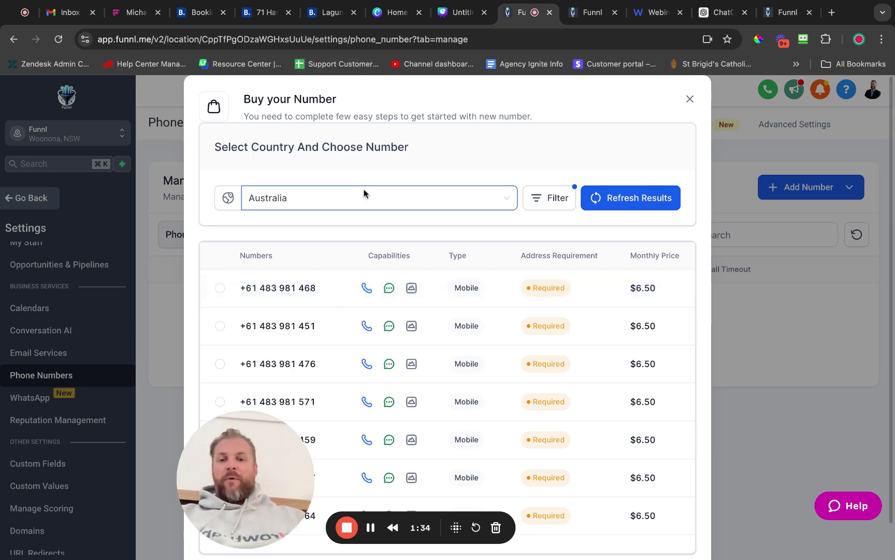
- Select the first Australian mobile number, totalling $6.50 monthly
scroll(337, 279, "down", 2)
scroll(337, 278, "up", 2)
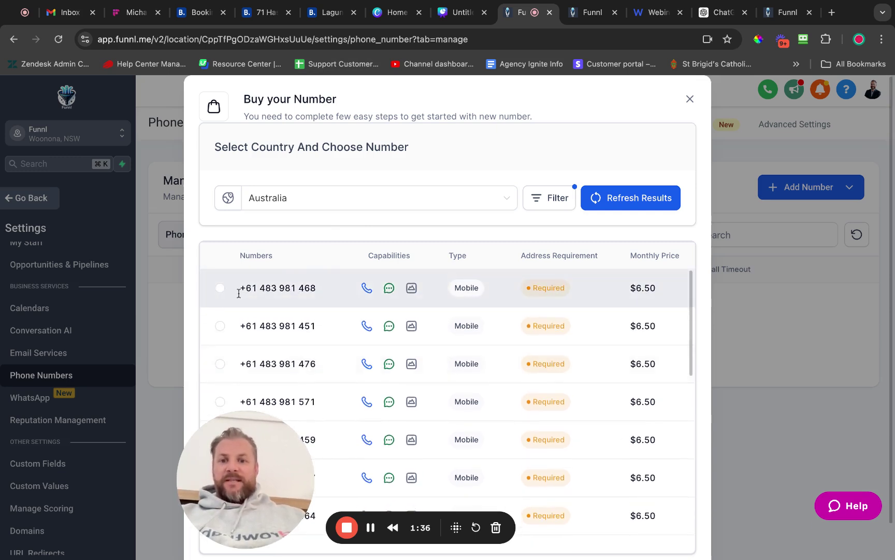
left_click(220, 287)
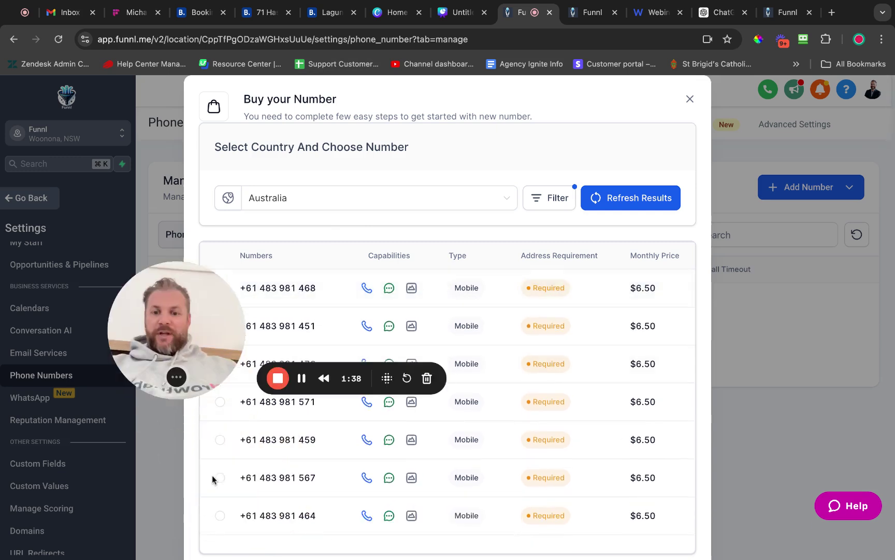
scroll(529, 366, "down", 5)
scroll(551, 457, "down", 5)
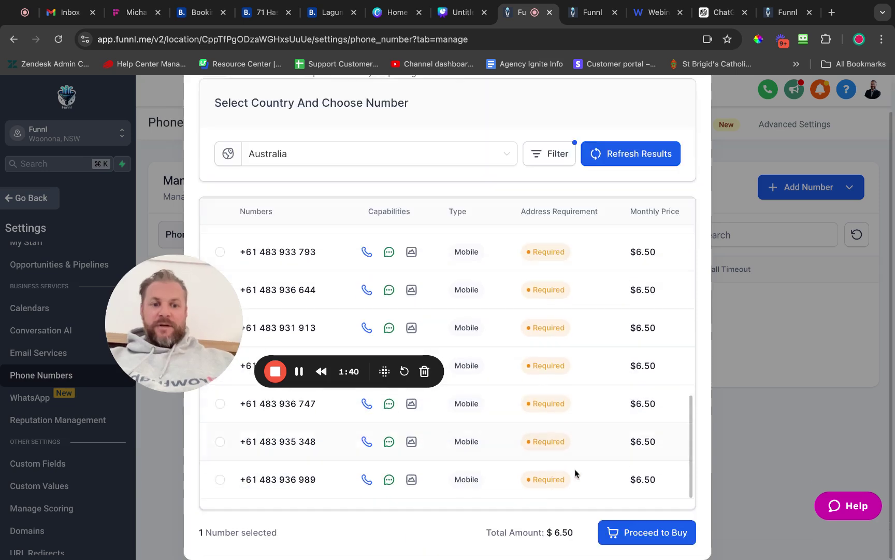
- Proceed to buy the number and review the bundles step showing no Australian address
left_click(643, 532)
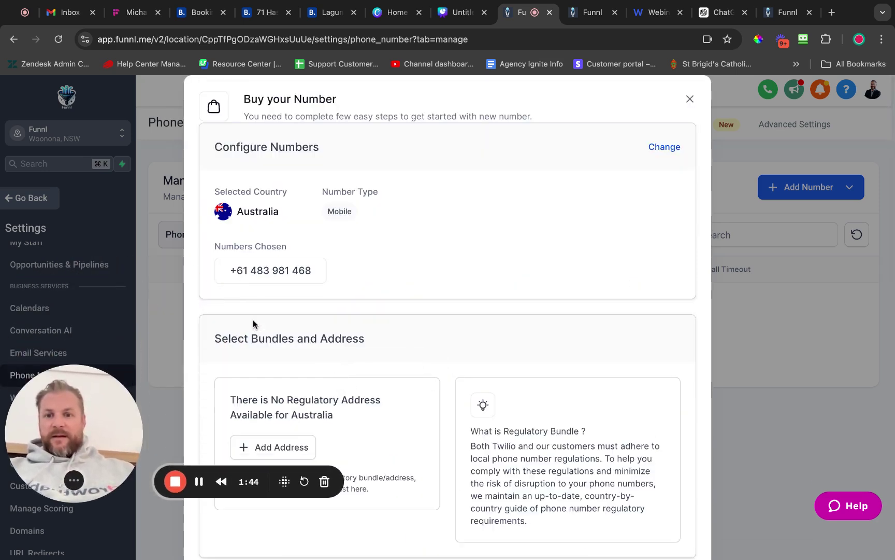
key("super+a")
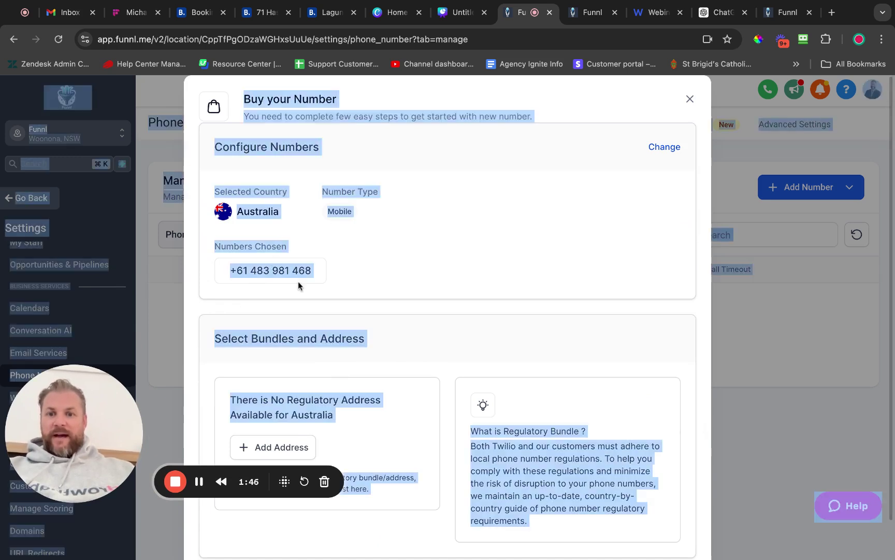
left_click(436, 262)
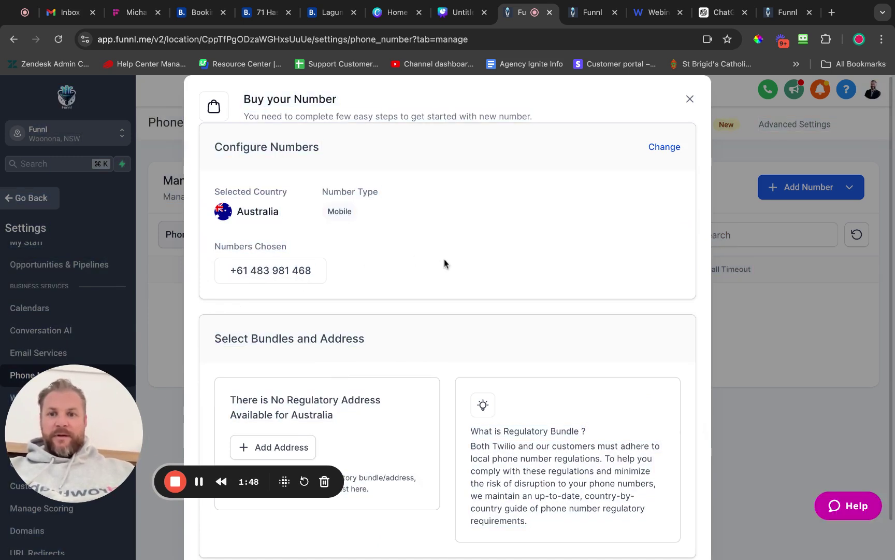
triple_click(275, 269)
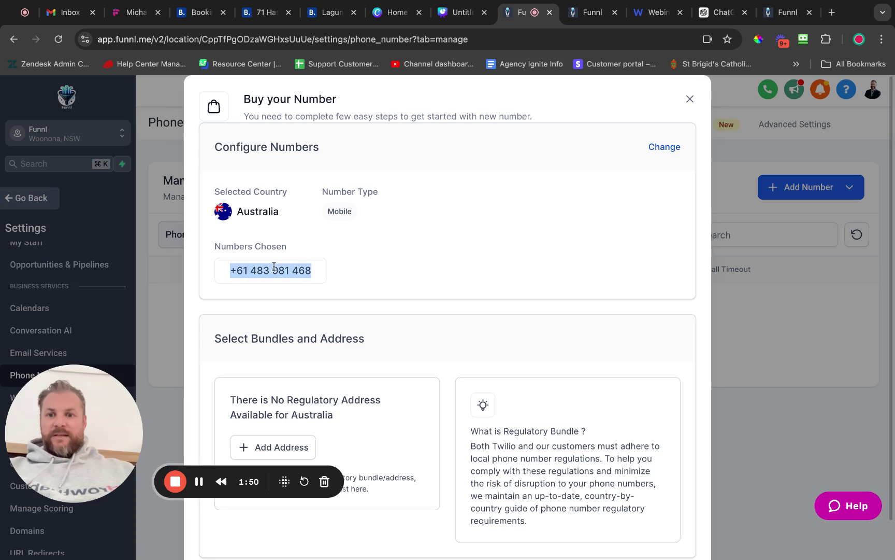
scroll(419, 261, "down", 2)
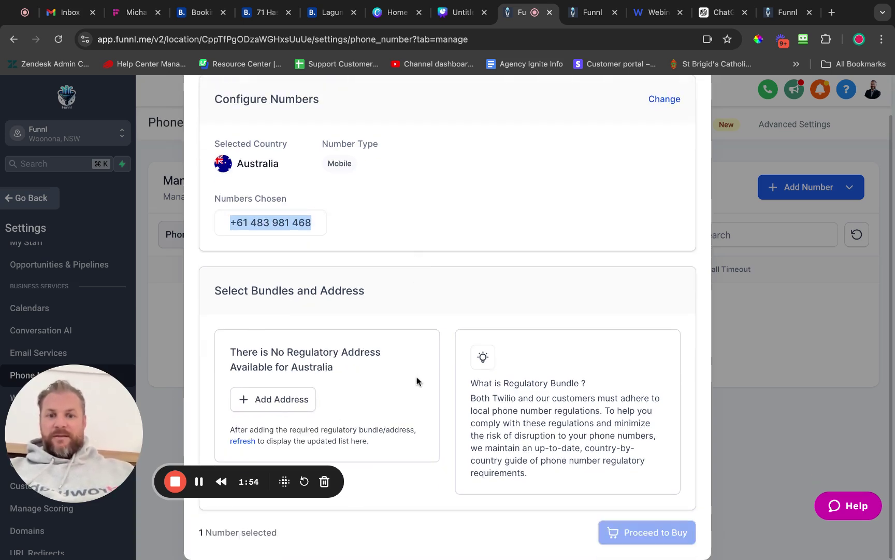
- Open the Regulatory Bundle/Address tab via Add Address and start a new Address Bundle
left_click(281, 400)
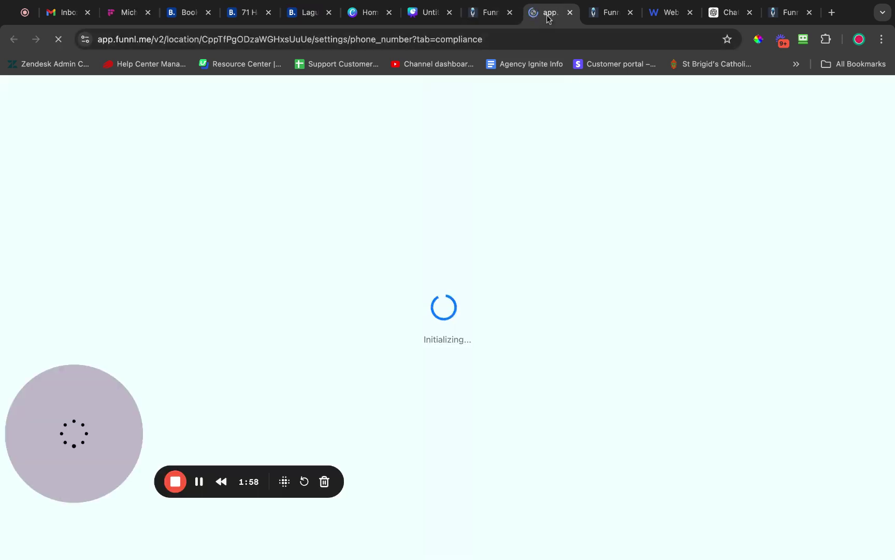
left_click(484, 15)
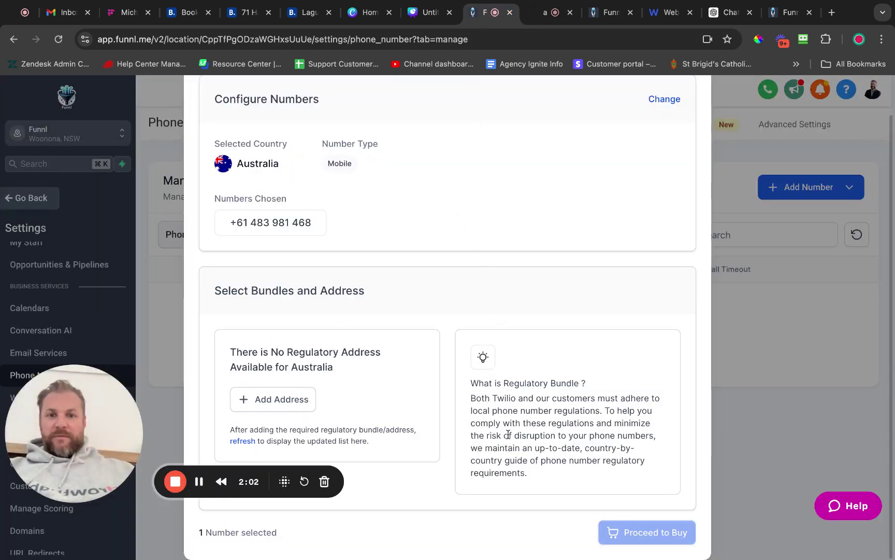
left_click(548, 12)
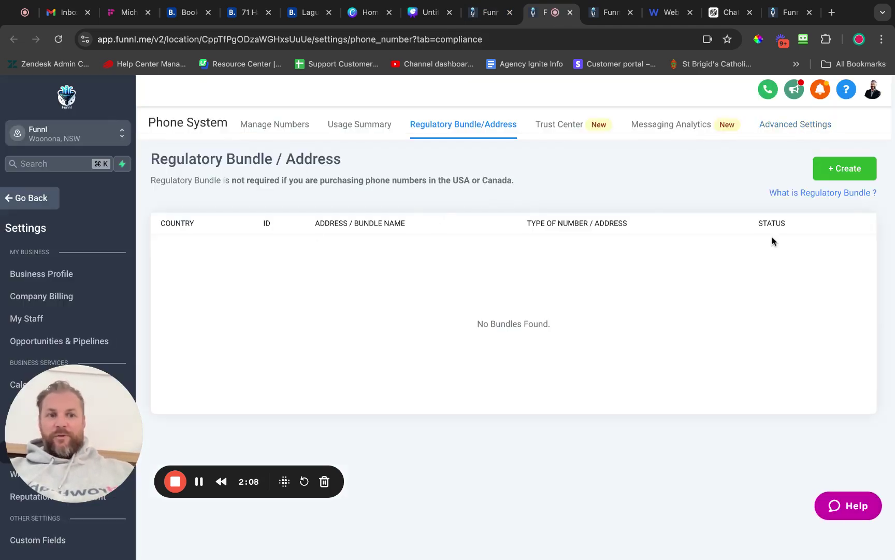
left_click(855, 168)
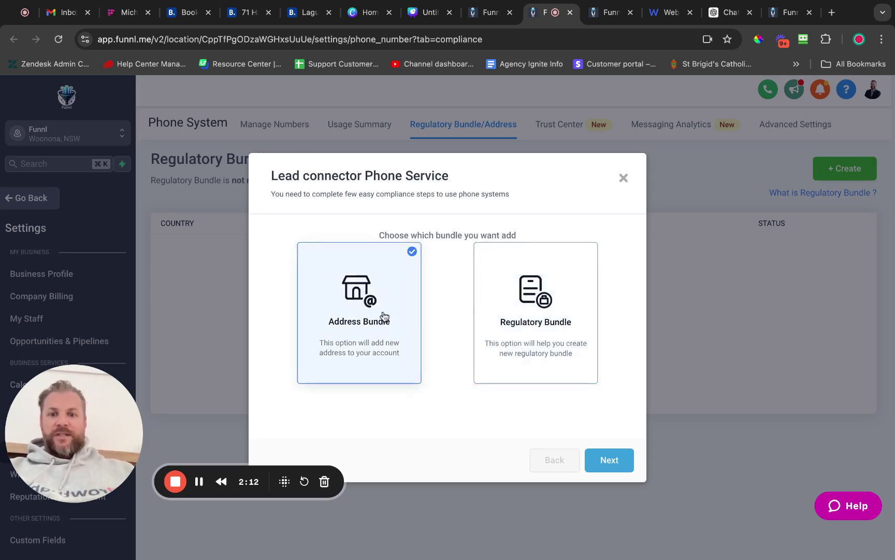
left_click(588, 465)
- Enter Funnl as the Customer Name in the Address Bundle form
left_click(318, 226)
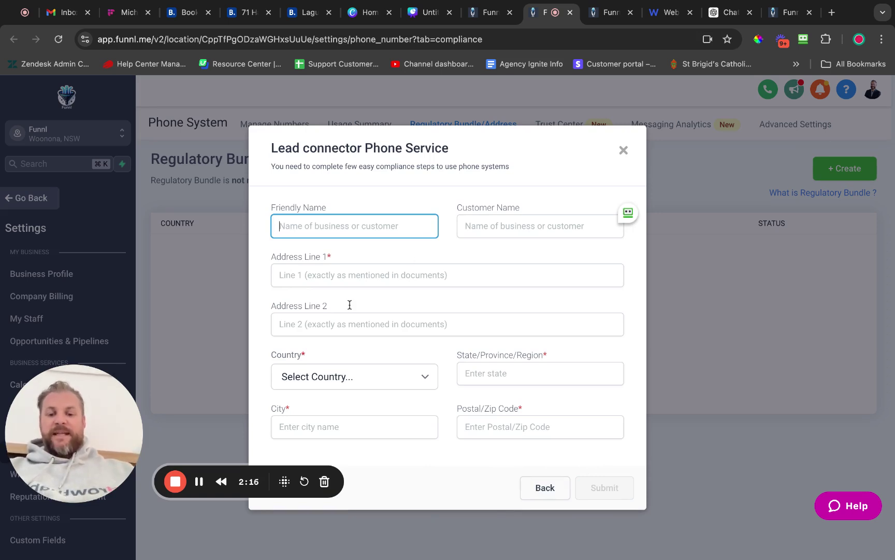
type("Banana Meat Cake")
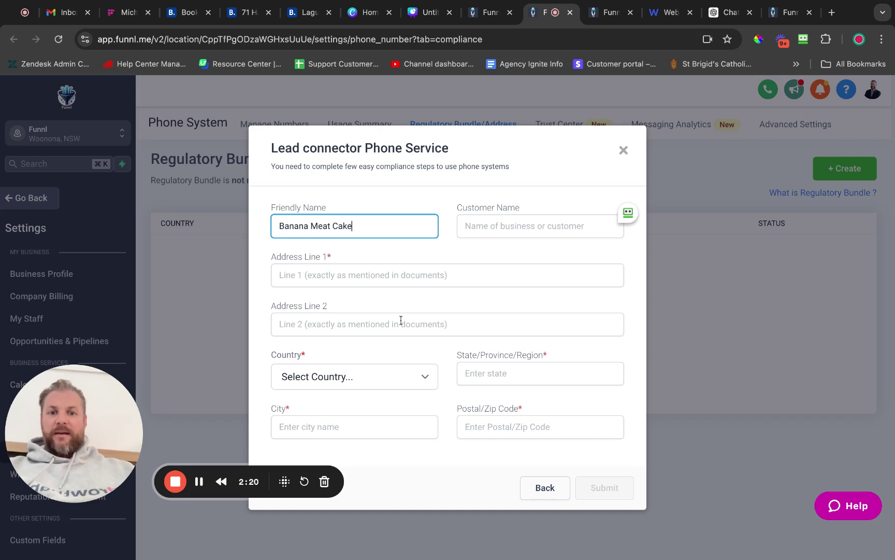
key("super+a")
left_click(356, 222)
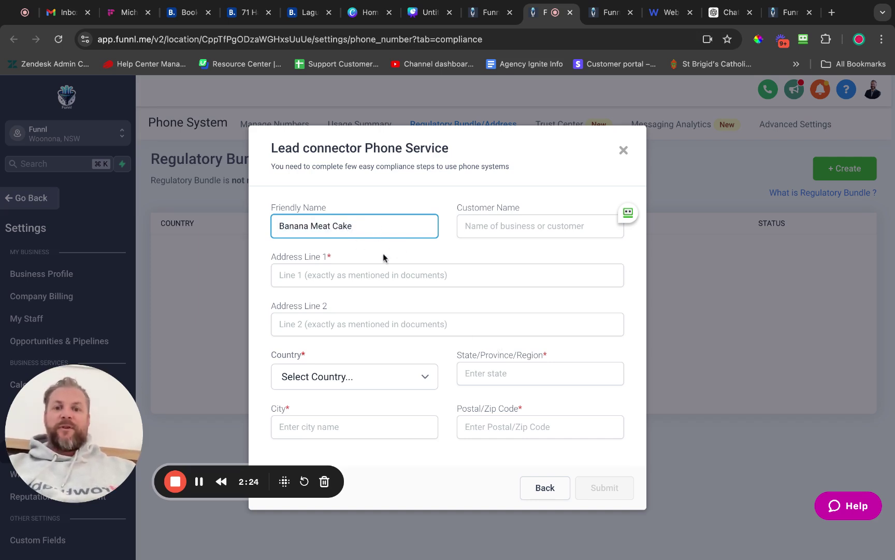
left_click(486, 228)
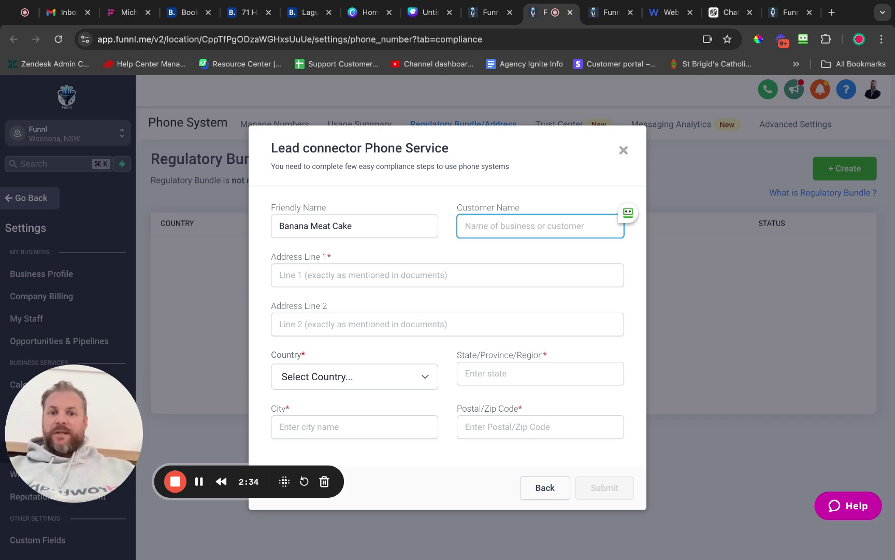
left_click_drag(468, 205, 550, 221)
left_click(541, 226)
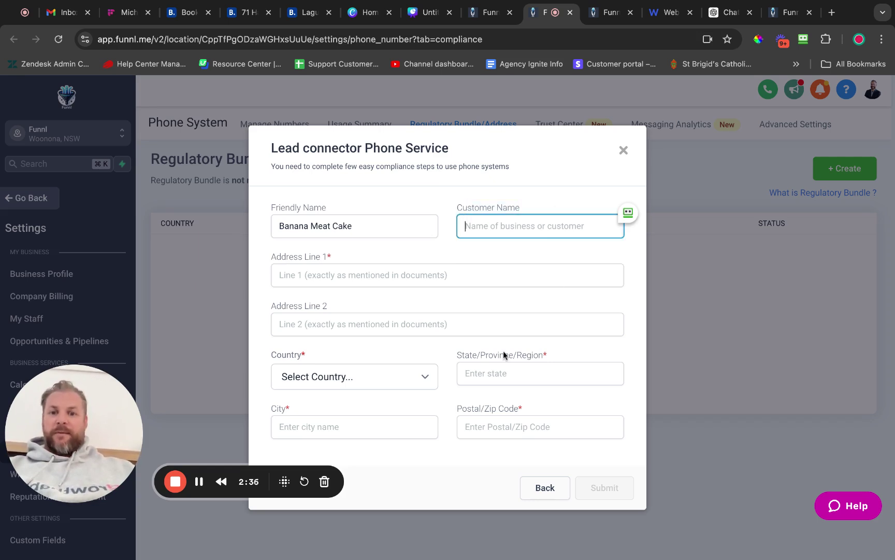
type("Funnl")
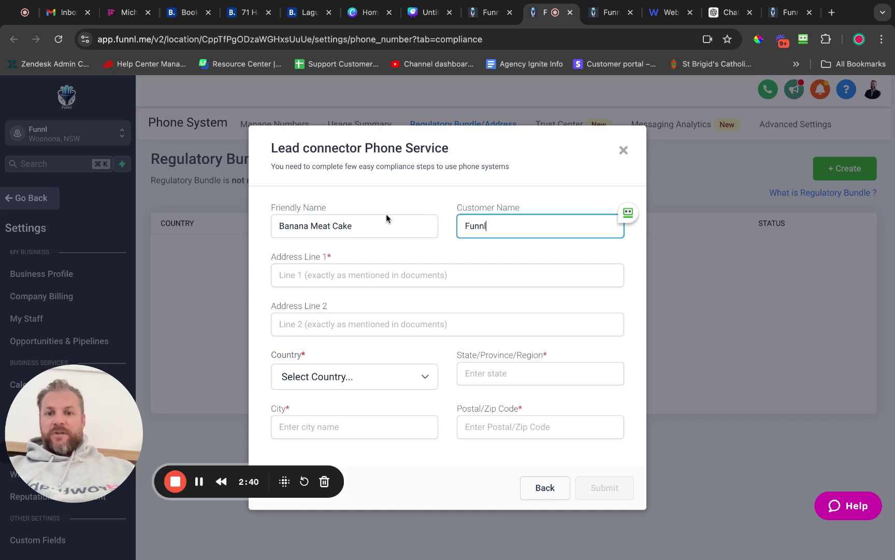
- Replace the Friendly Name with 'Funnl Agency SA' and move to Address Line 1
triple_click(378, 229)
type("Funnl Agency SA")
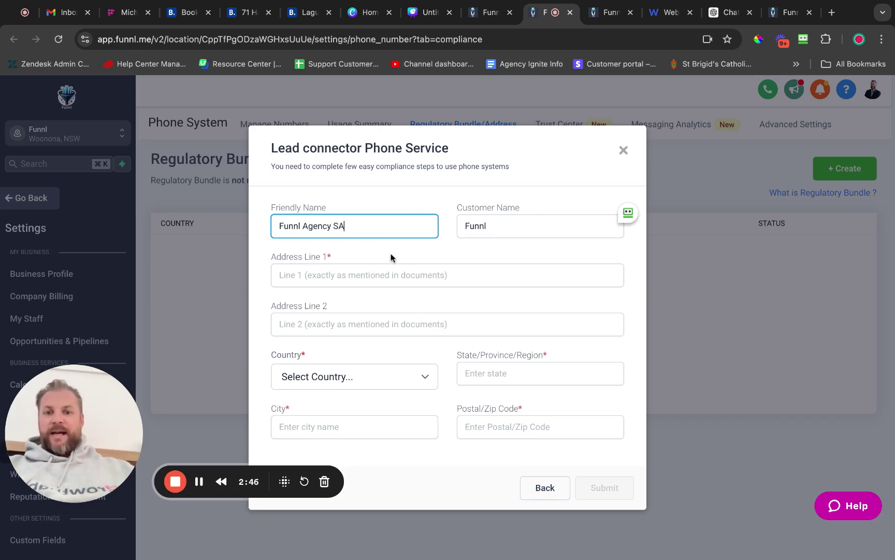
key("Tab")
left_click(375, 281)
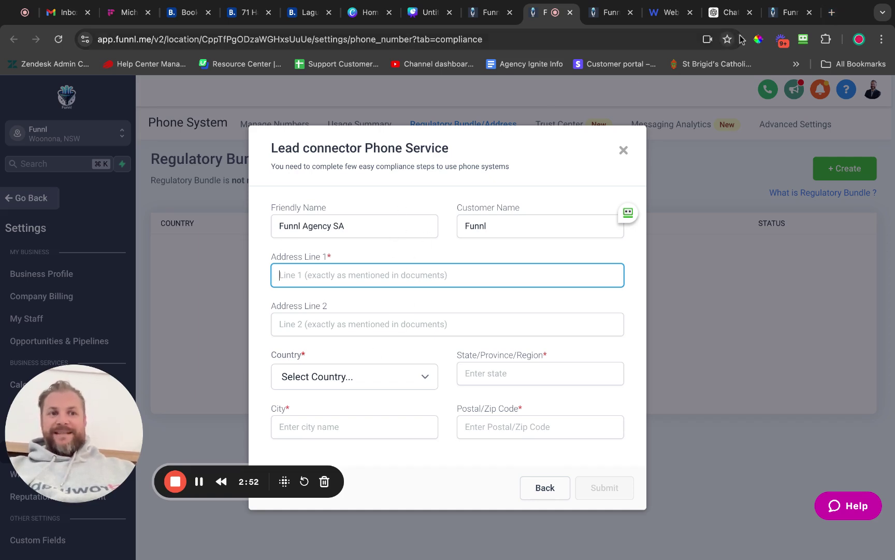
- Google 'asic extract PDF kroc fitness pty ltd' in a new browser tab
left_click(832, 13)
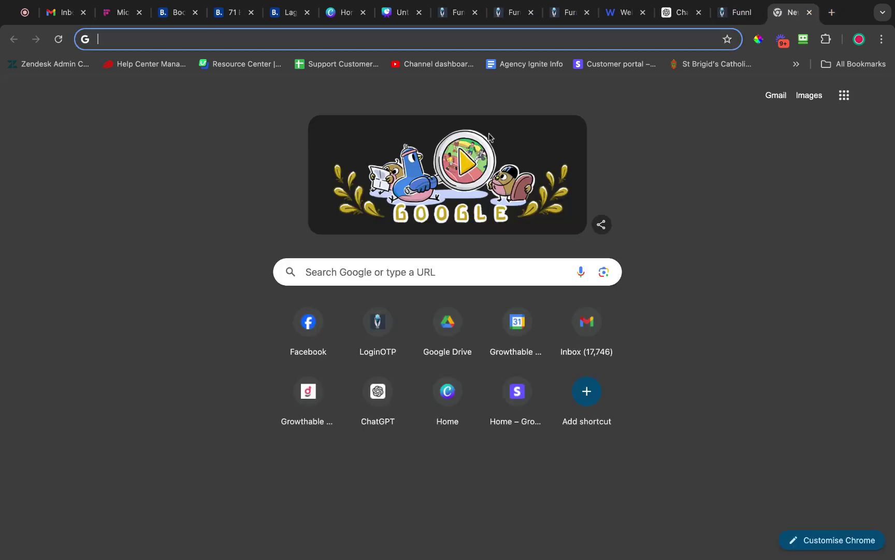
type("asic extract PDF kroc fitness pty l")
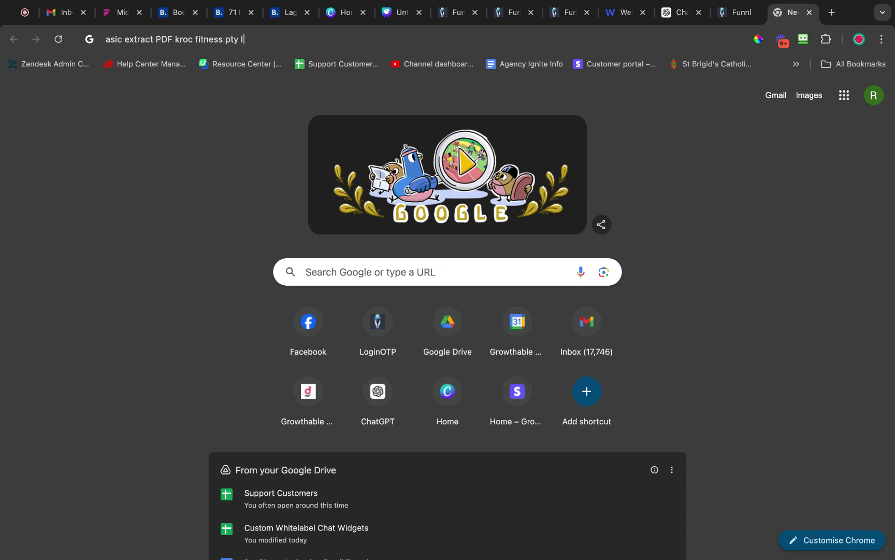
type("td")
key("Return")
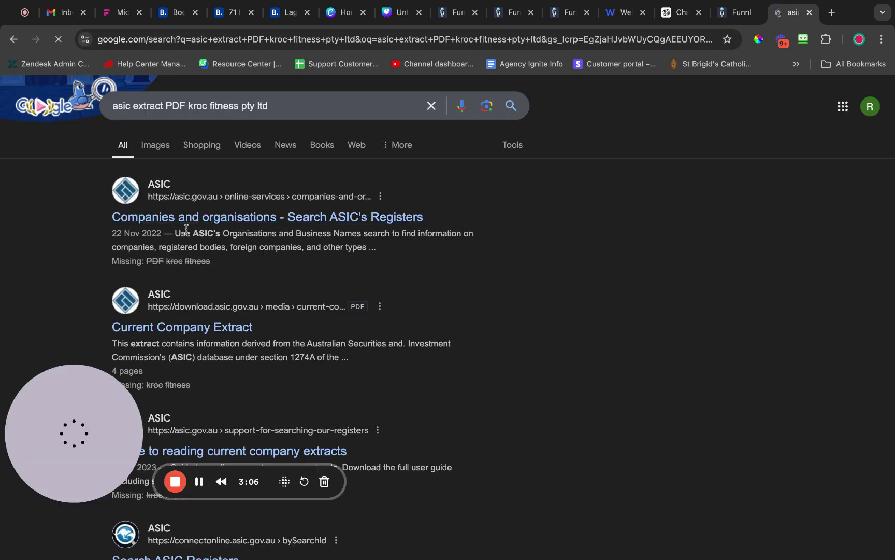
- Open and browse ASIC's Companies and organisations register page
left_click(202, 219)
scroll(534, 291, "down", 10)
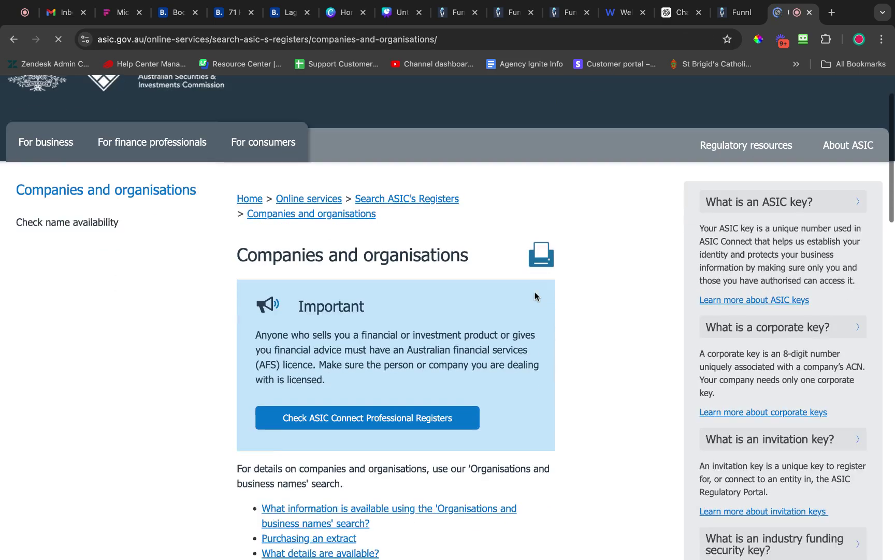
scroll(535, 296, "up", 10)
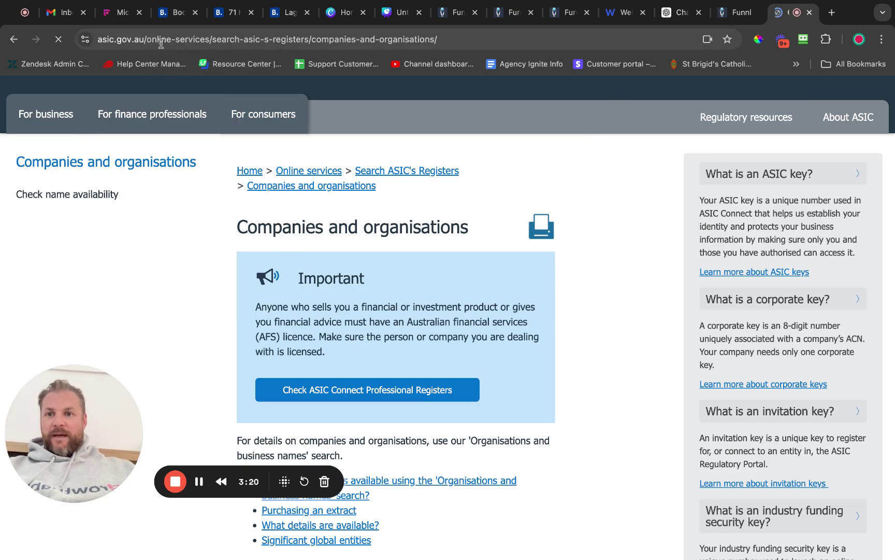
scroll(383, 135, "down", 10)
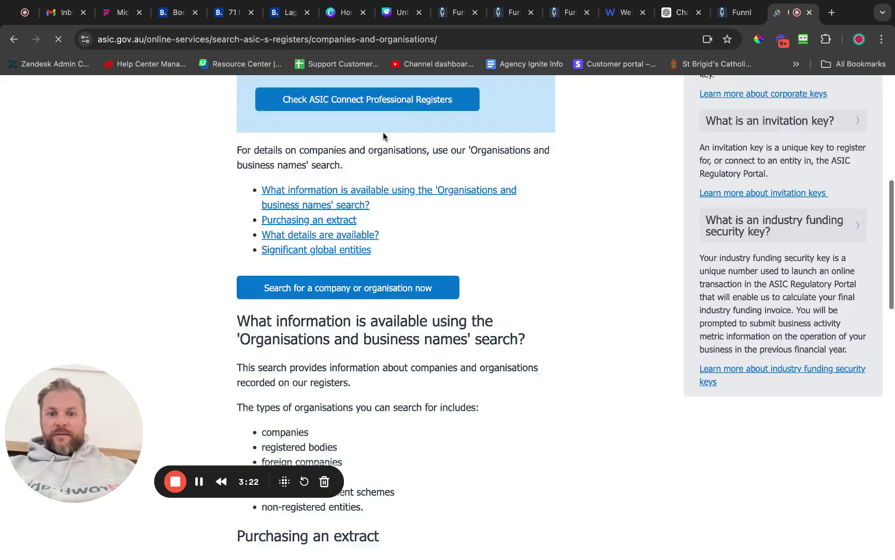
scroll(382, 132, "down", 6)
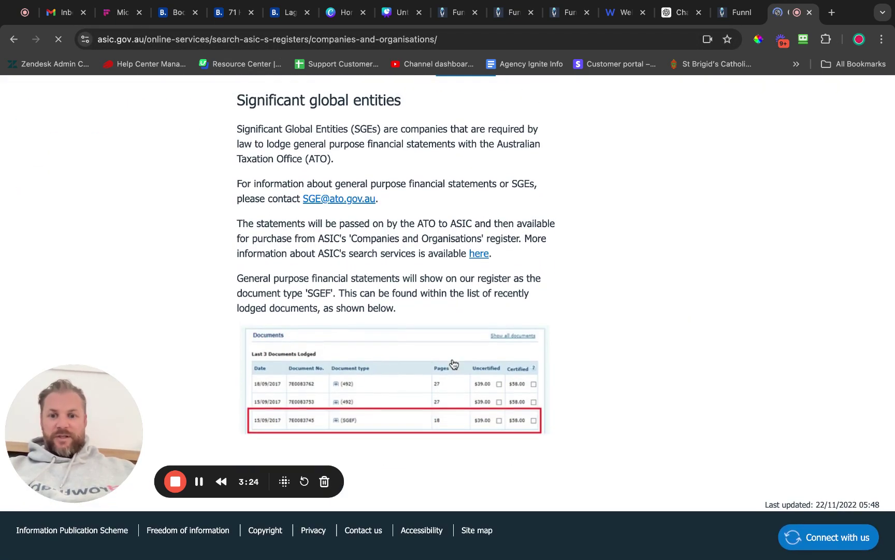
scroll(453, 363, "up", 15)
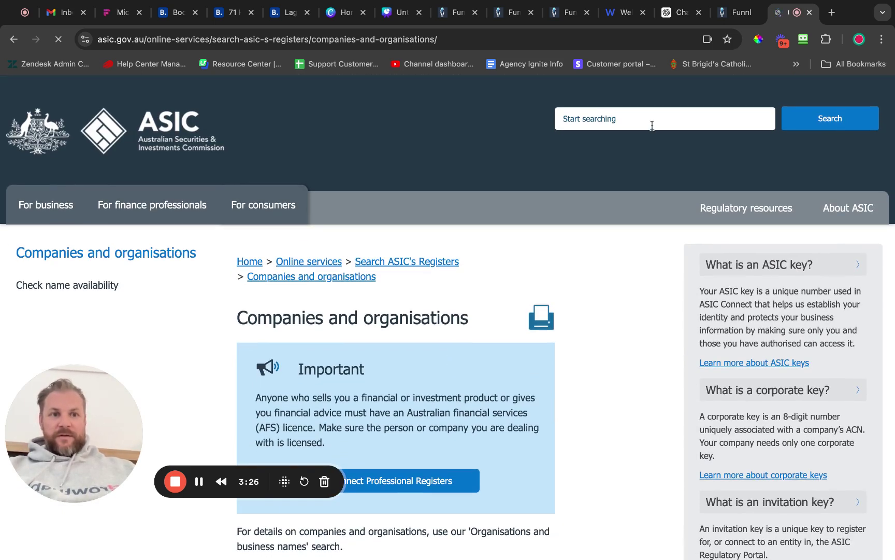
- Search the ASIC site for 'kroc fitness and lifestyle pty ltd', then return to the homepage
left_click(653, 126)
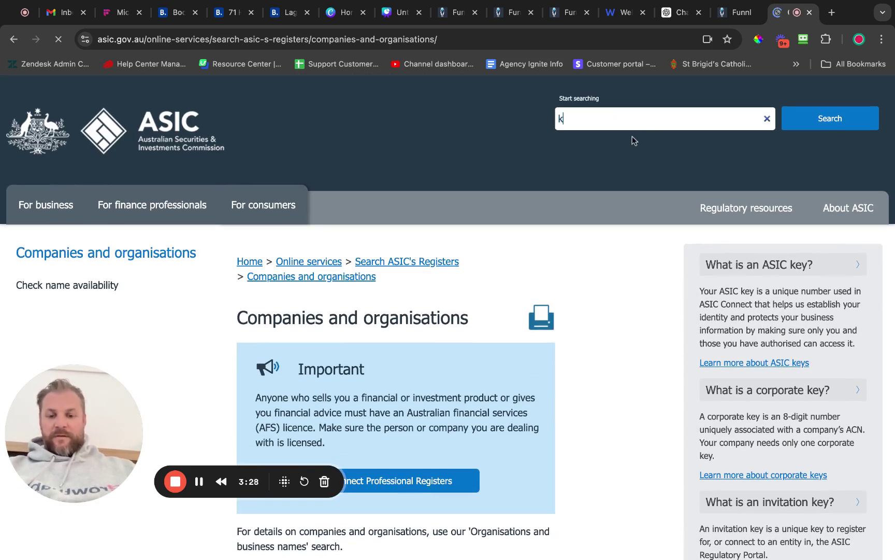
type("s ")
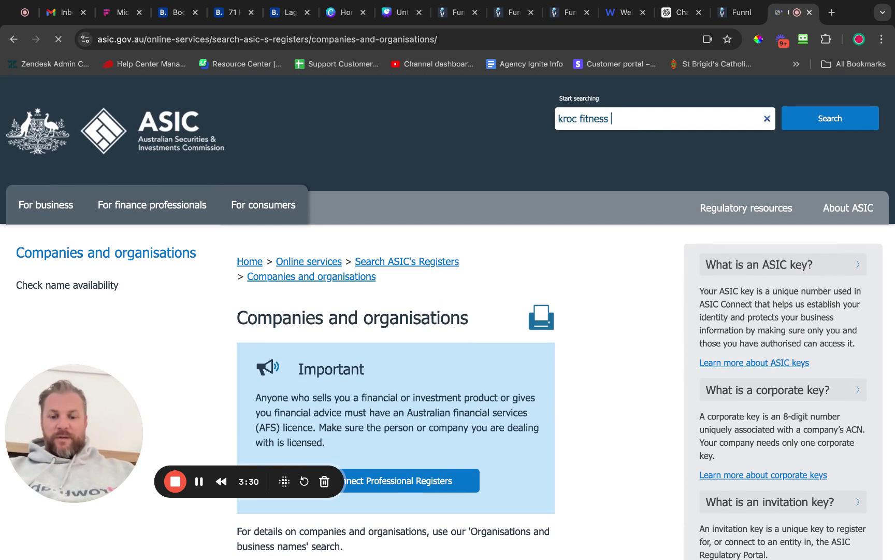
type("and lifestyl")
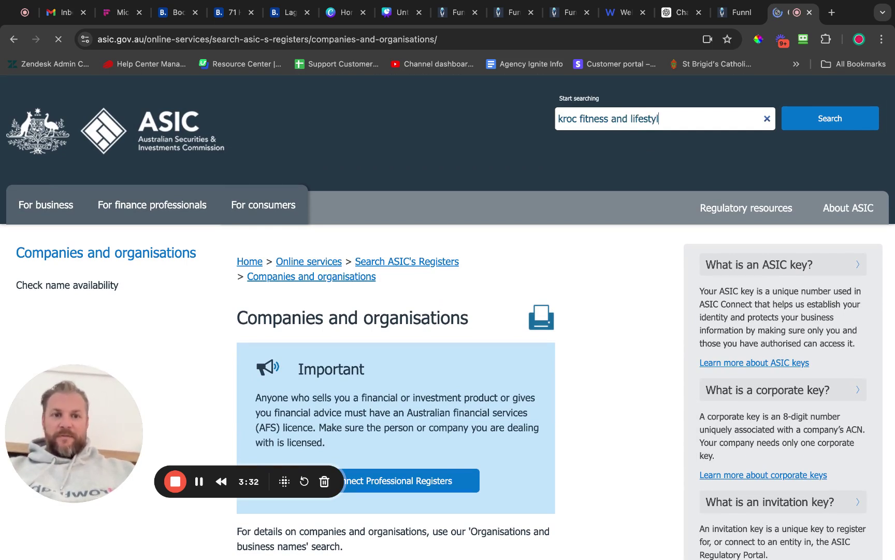
type("e pty ltd")
left_click(800, 120)
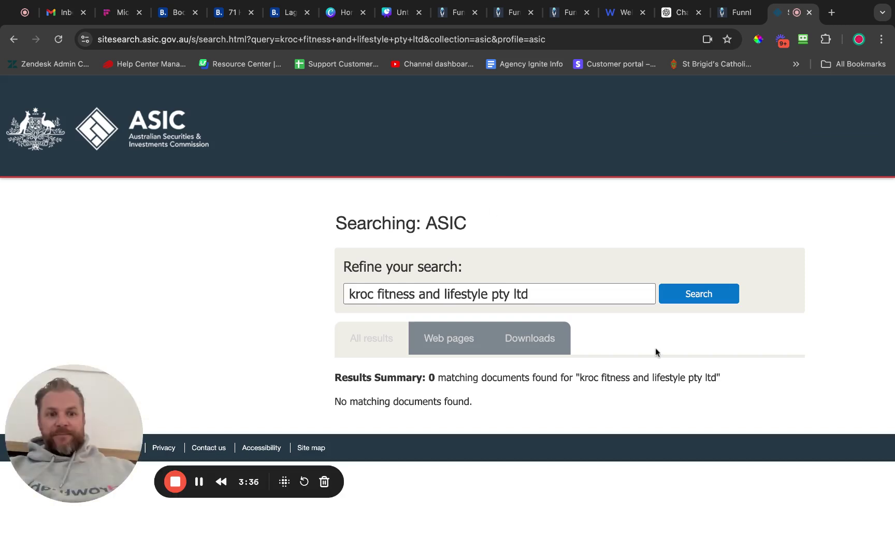
left_click(554, 296)
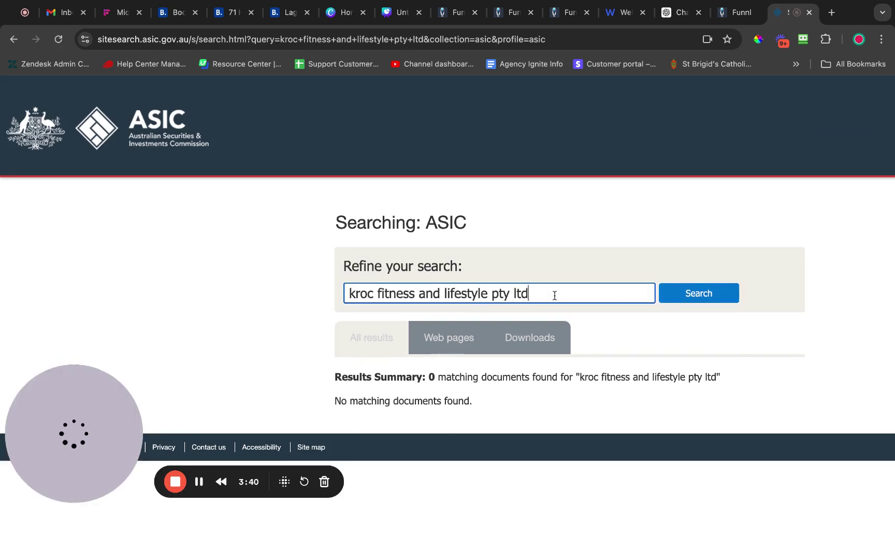
left_click(154, 133)
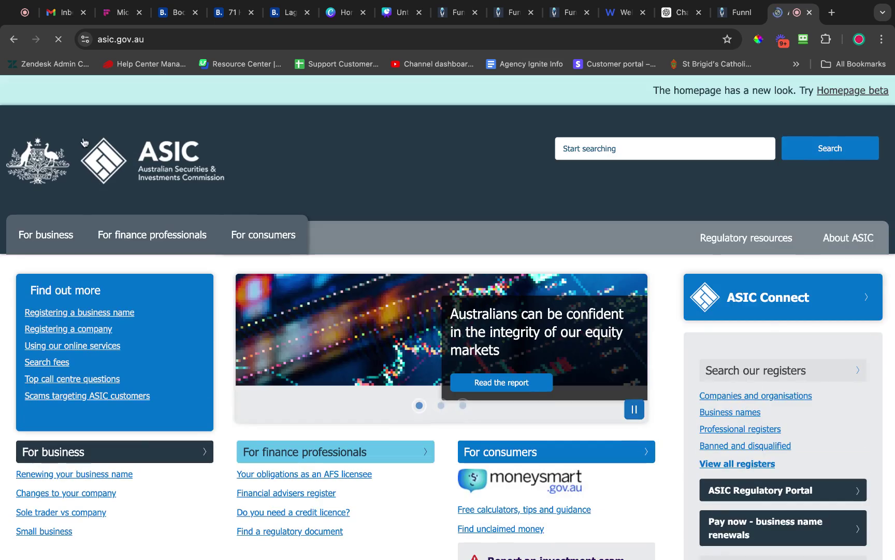
- Browse ASIC's For business guides on business names, companies, fees and small business
left_click(53, 242)
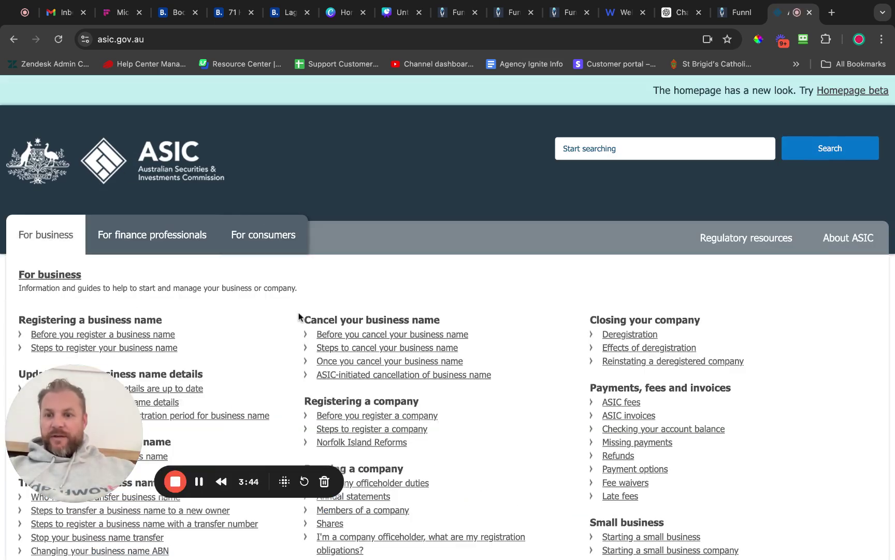
left_click(68, 275)
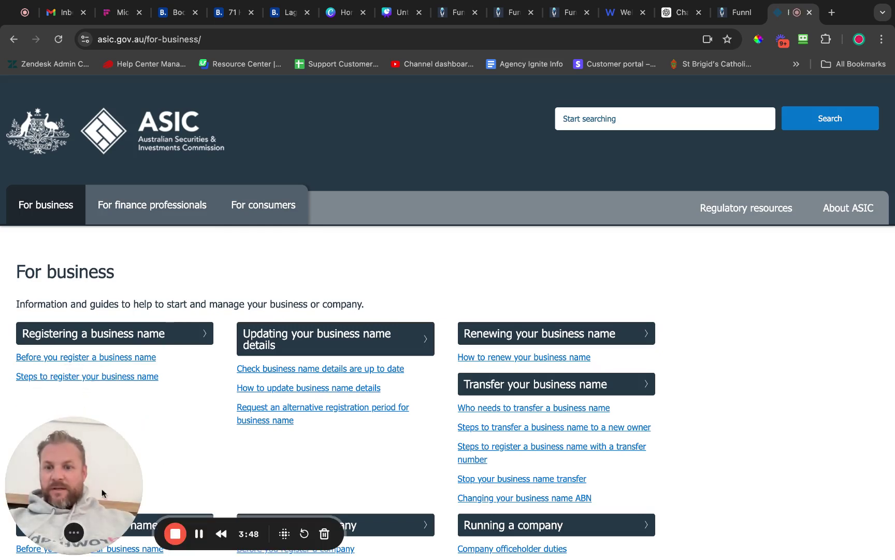
scroll(562, 337, "down", 5)
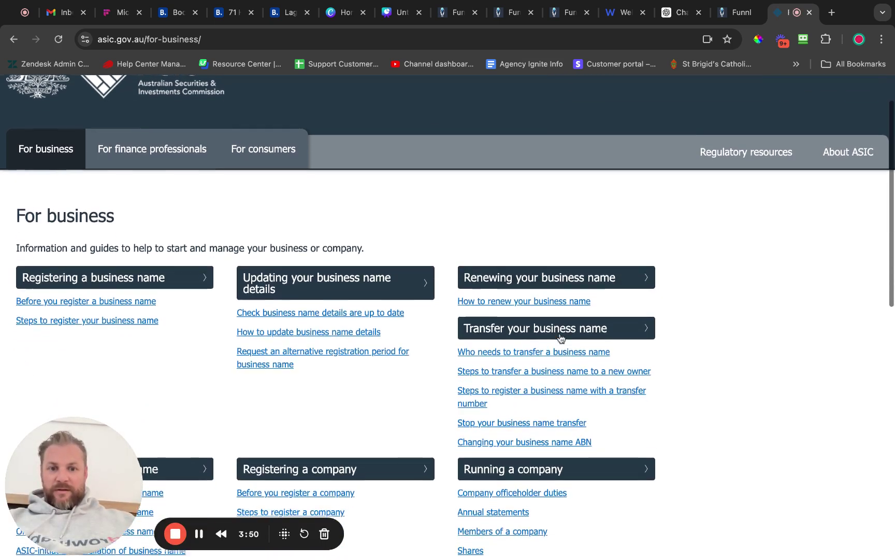
scroll(183, 275, "down", 3)
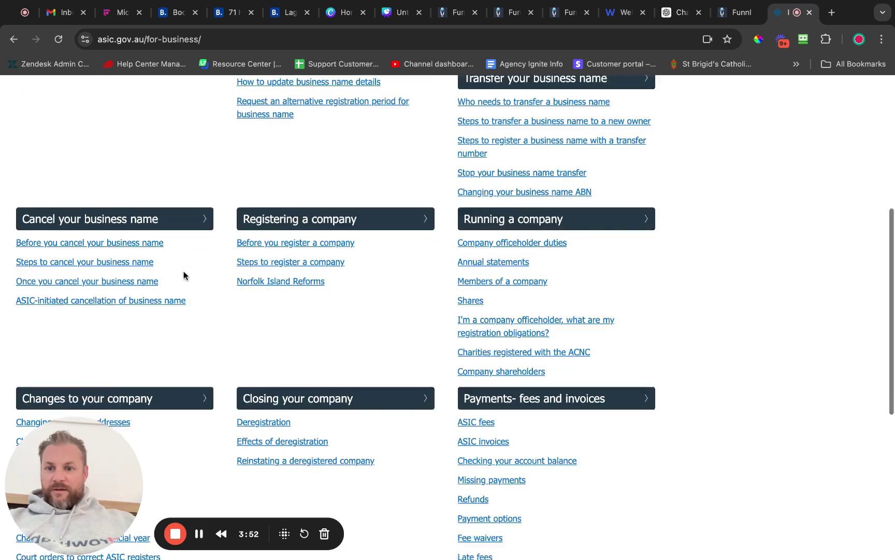
scroll(184, 274, "down", 2)
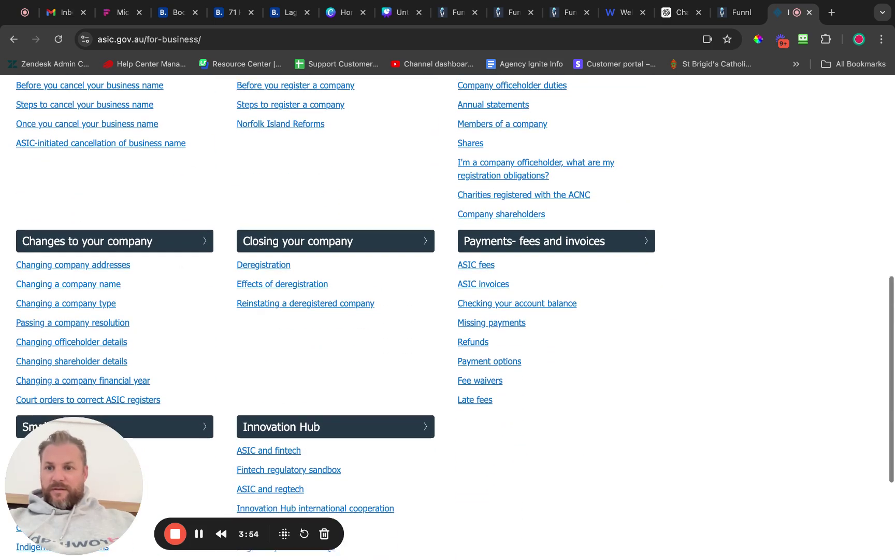
scroll(455, 317, "down", 2)
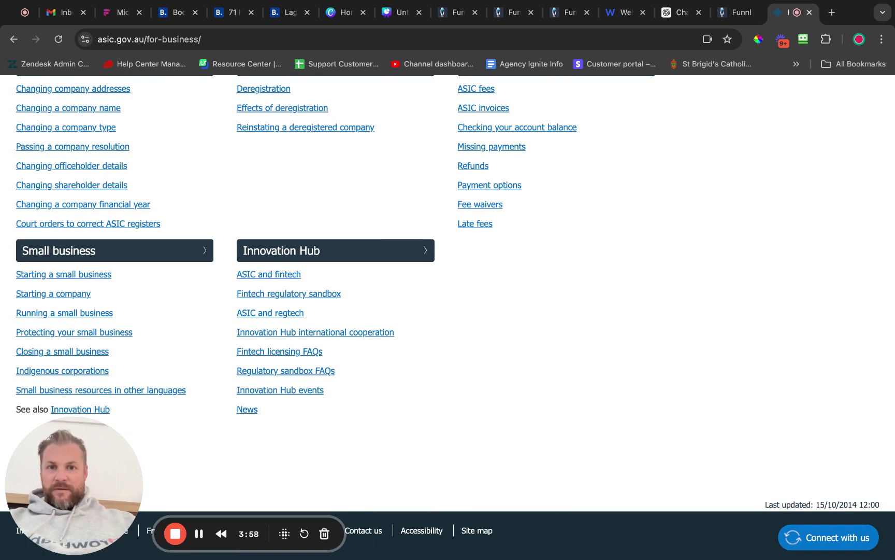
scroll(455, 316, "up", 10)
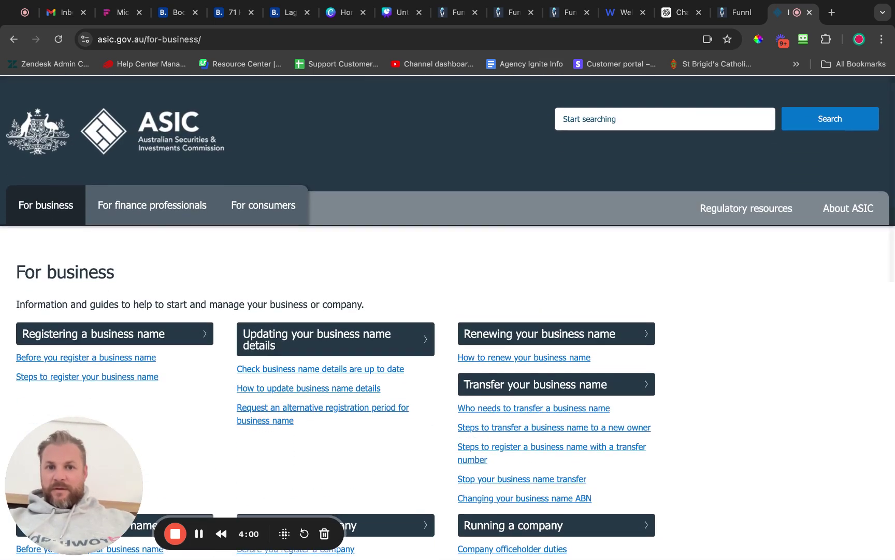
left_click(200, 34)
- Return to asic.gov.au and Google 'asic kroc fitness and lifestyle pty ltd'
key("BackSpace")
key("BackSpace")
key("BackSpace")
key("BackSpace")
key("BackSpace")
key("BackSpace")
key("BackSpace")
key("BackSpace")
key("BackSpace")
key("BackSpace")
key("BackSpace")
key("BackSpace")
key("BackSpace")
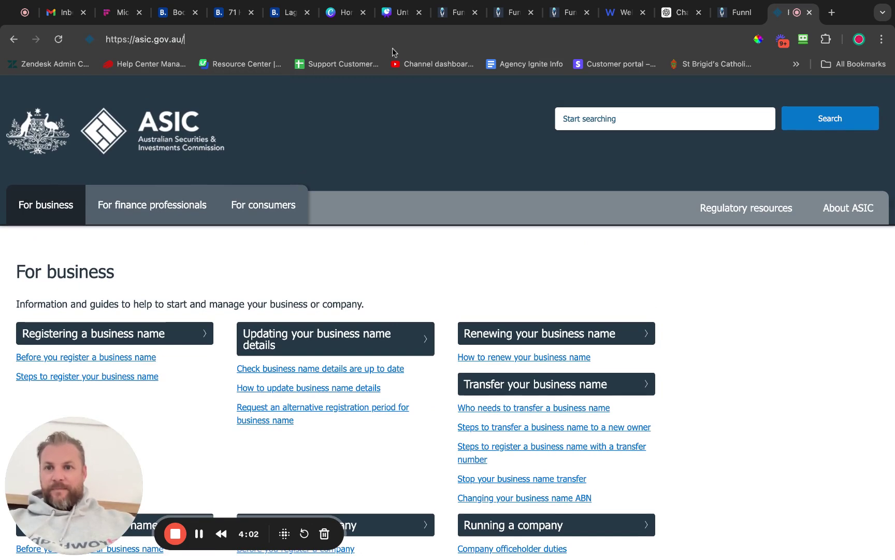
key("Return")
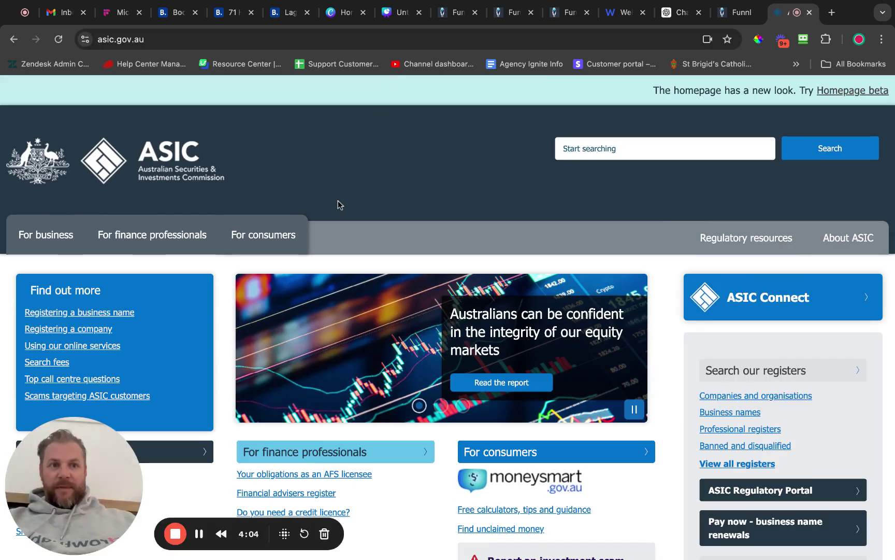
left_click(166, 38)
type("asic ")
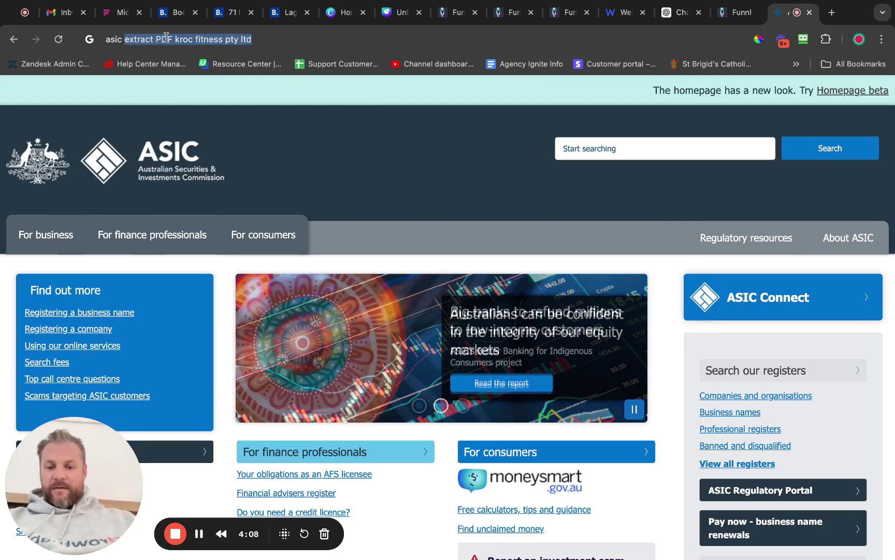
type("kroc fitness and life")
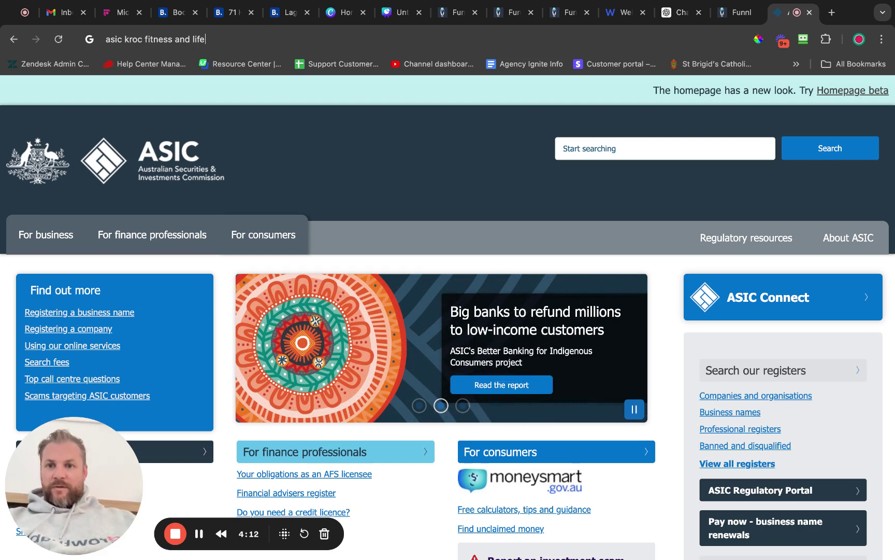
type("style pty ltd")
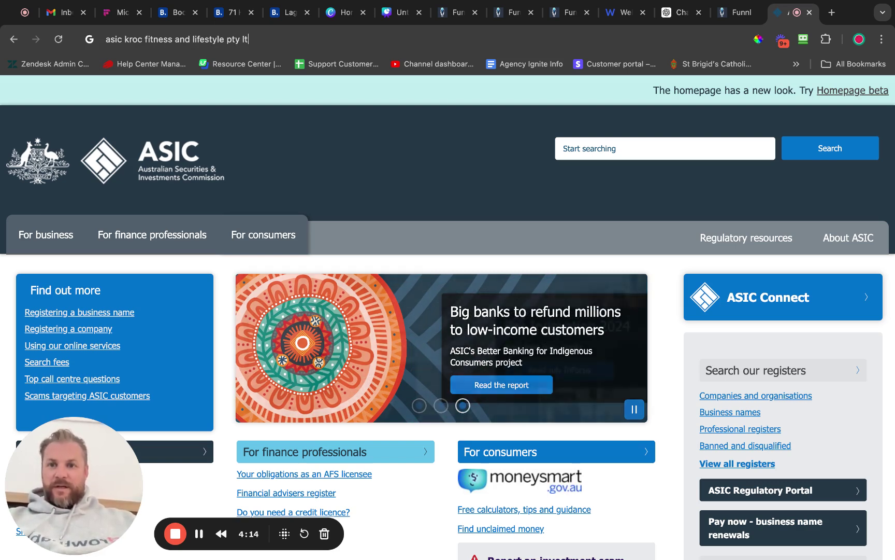
key("Return")
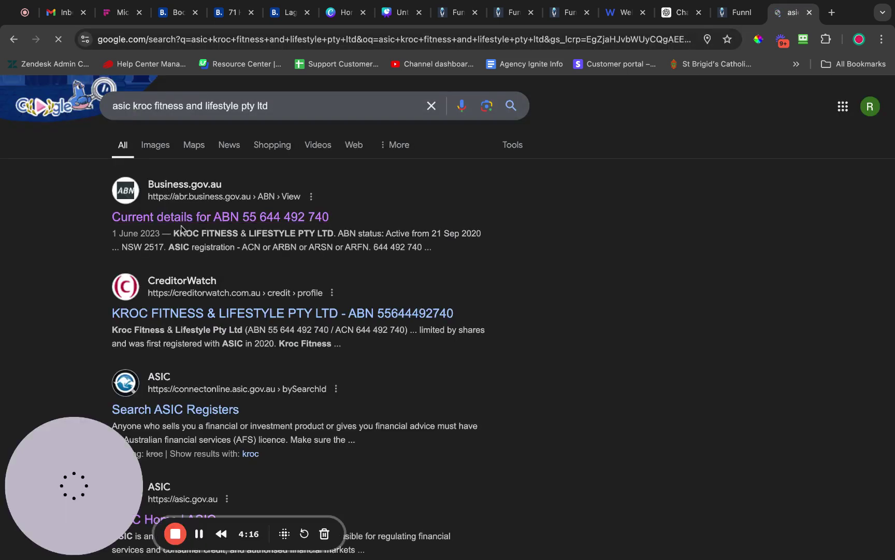
left_click(160, 222)
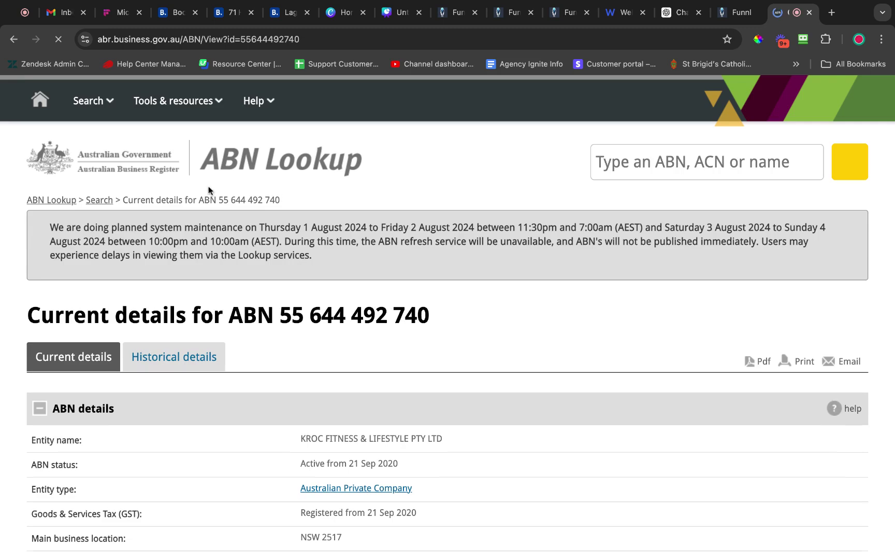
scroll(331, 211, "down", 4)
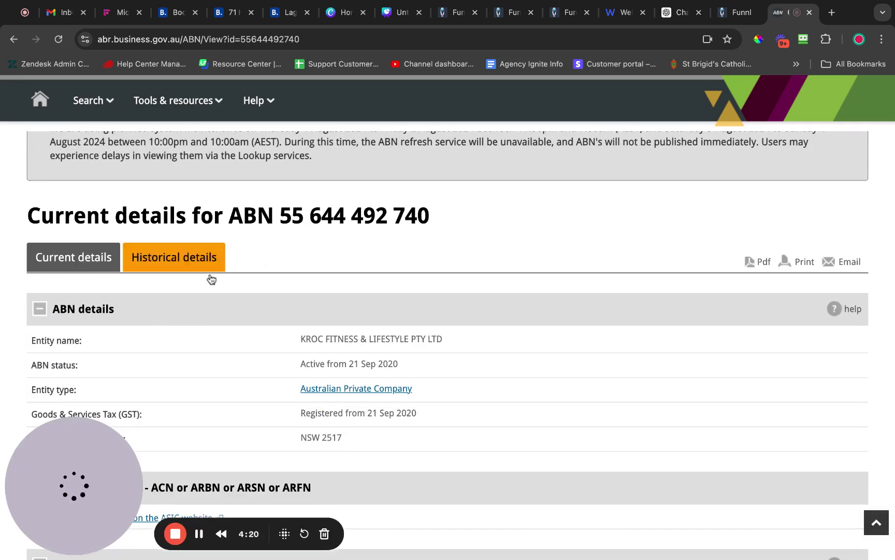
scroll(350, 301, "down", 8)
scroll(350, 302, "up", 4)
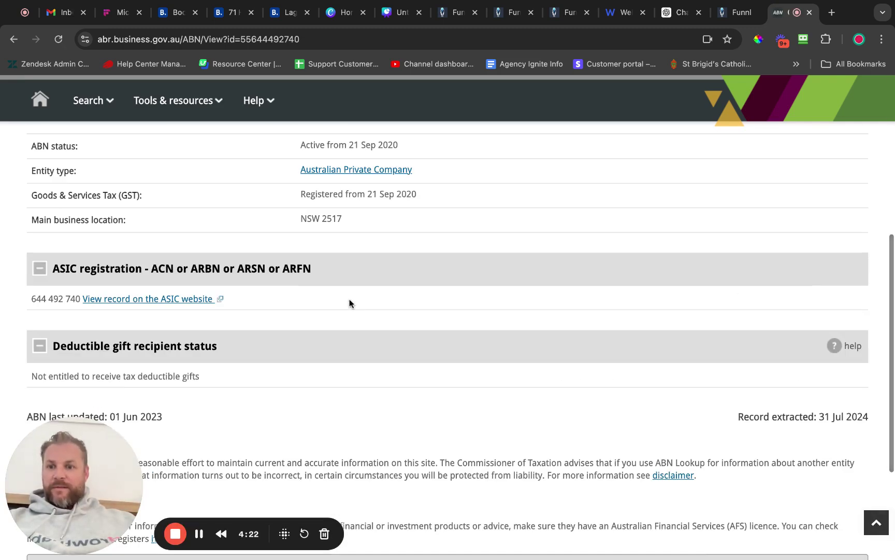
scroll(397, 270, "down", 4)
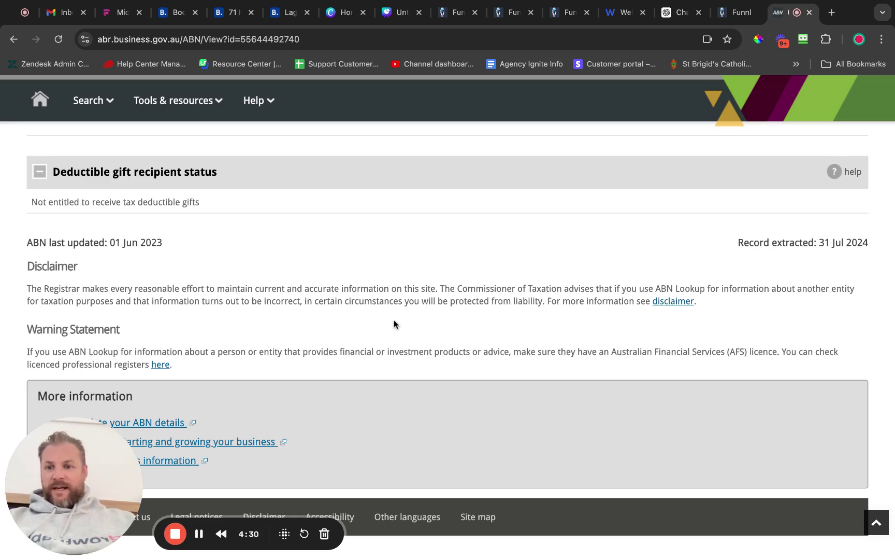
scroll(361, 383, "up", 7)
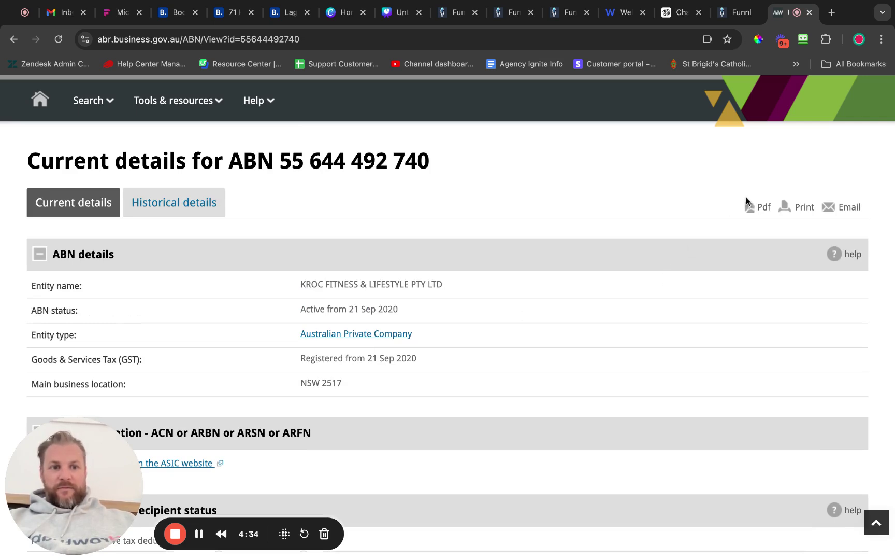
scroll(528, 306, "down", 3)
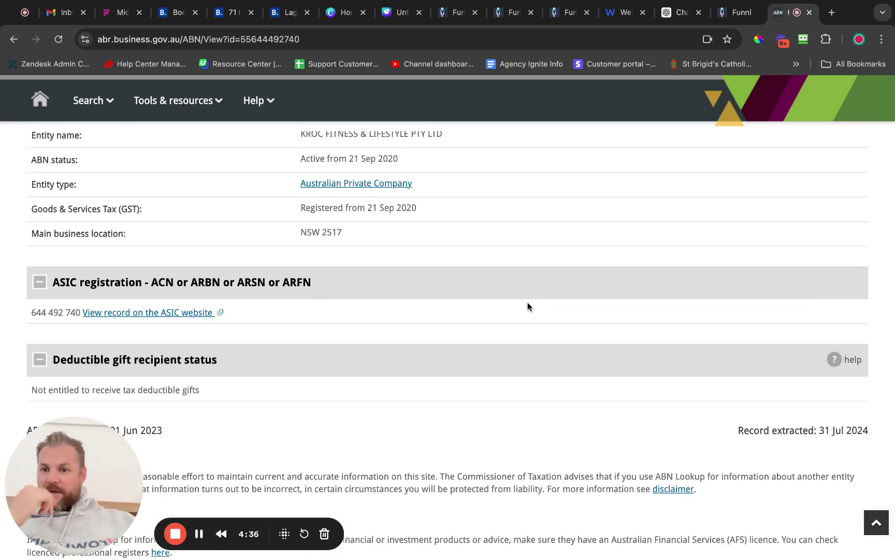
left_click(145, 313)
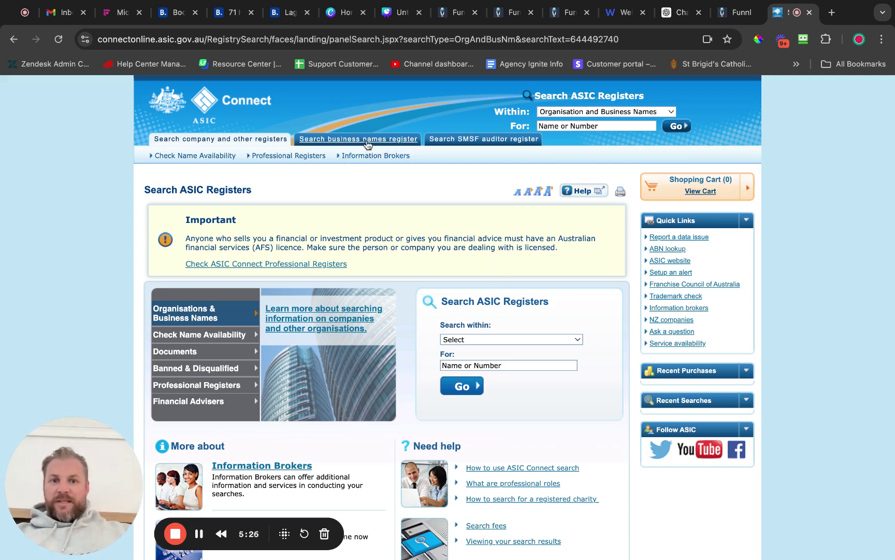
- Scroll down the loaded Search ASIC Registers page to view its search form
scroll(381, 270, "down", 5)
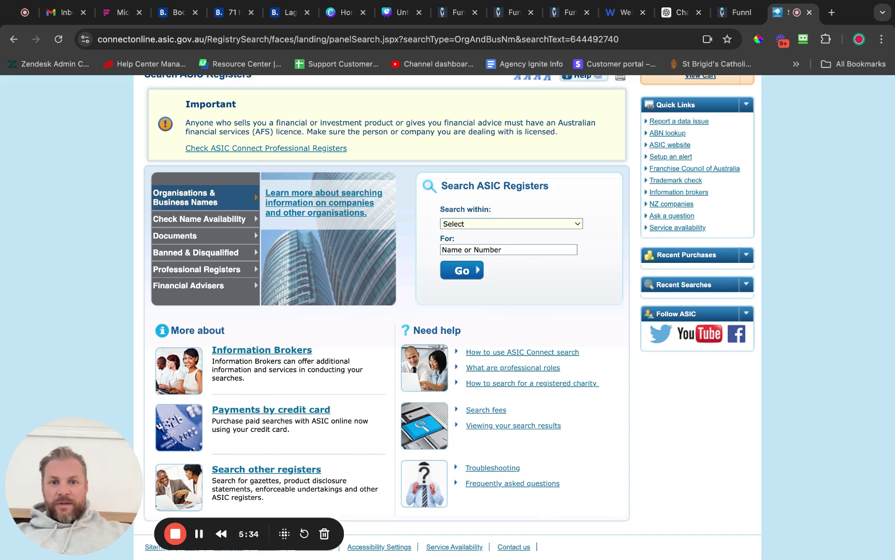
- Search Organisation & Business Names for 'kRoc fitness and lifestyle pty ltd' and scan the results
left_click(496, 248)
left_click(498, 249)
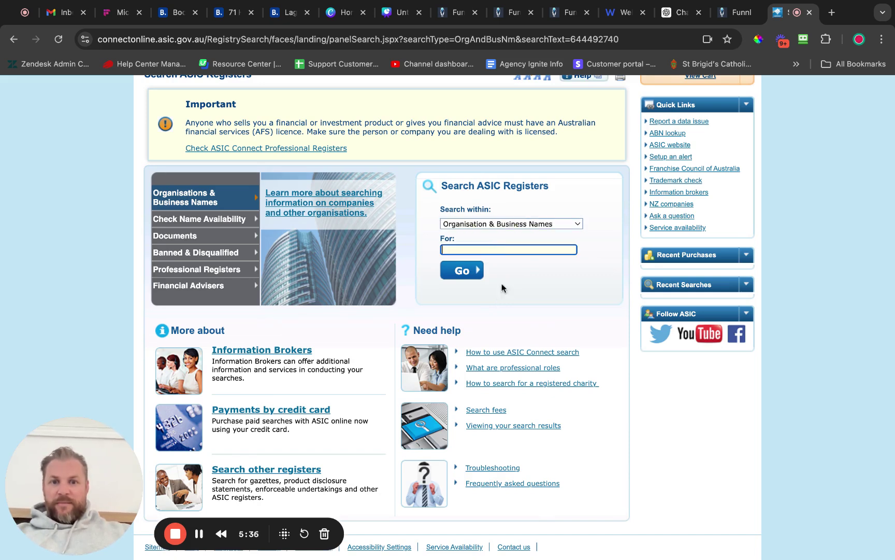
type("kRoc fitness and lifestyle pty ltd")
left_click(467, 275)
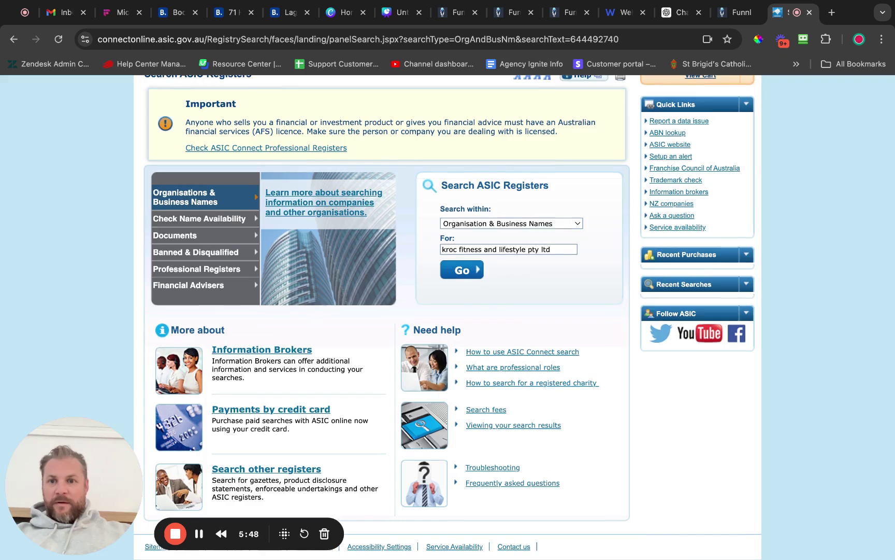
scroll(451, 357, "down", 3)
scroll(474, 362, "up", 3)
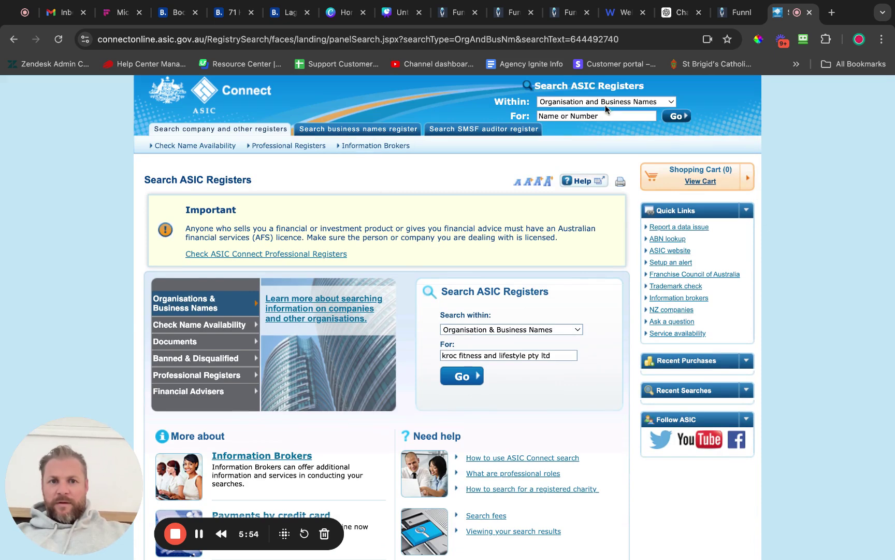
- Run a header search for 'kroc fitness', then go to the Check Name Availability form
left_click(594, 120)
type("kroc fitness")
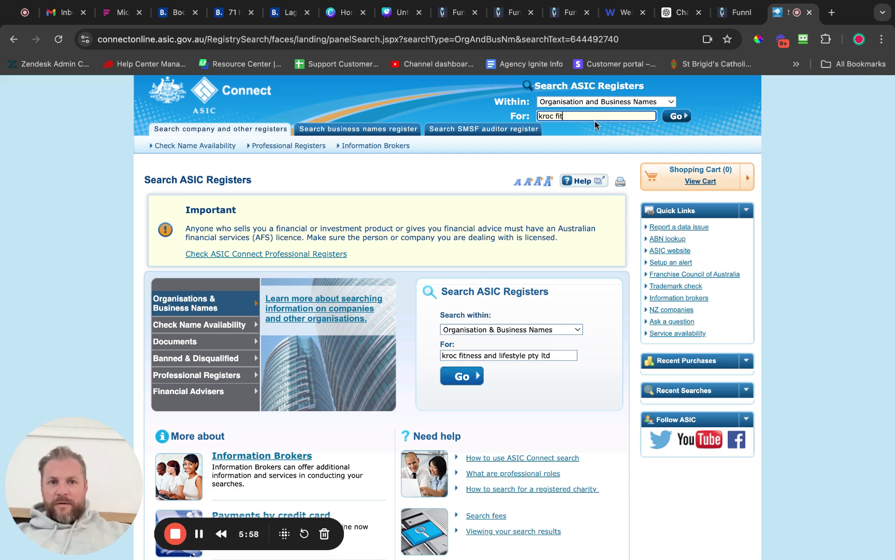
left_click(678, 117)
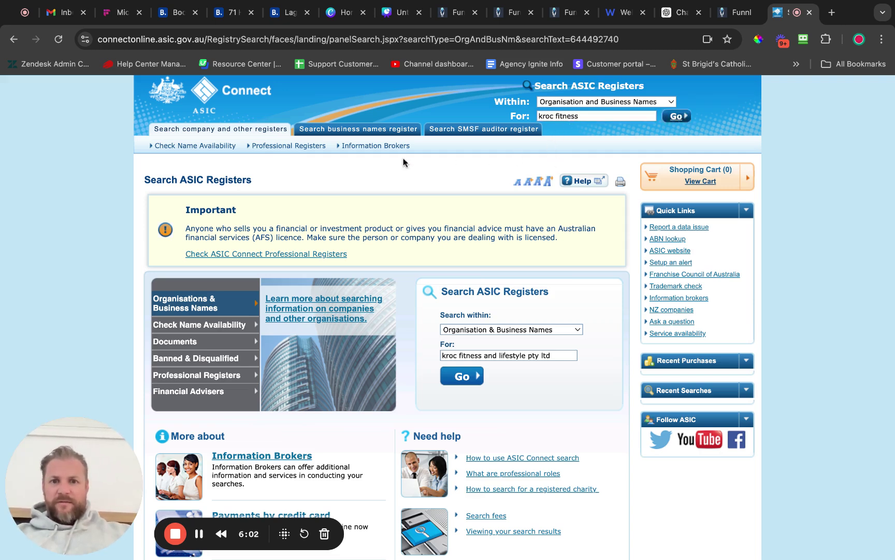
scroll(338, 274, "down", 2)
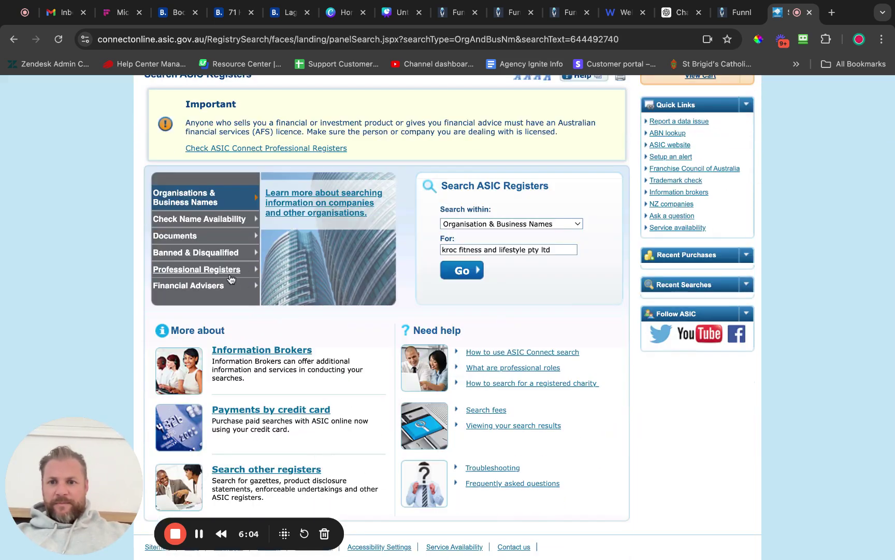
scroll(259, 264, "up", 2)
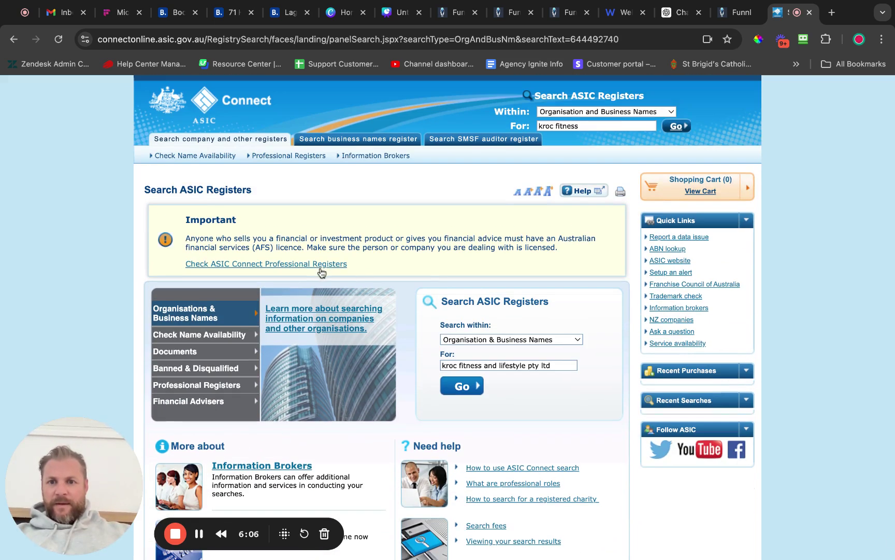
left_click(198, 156)
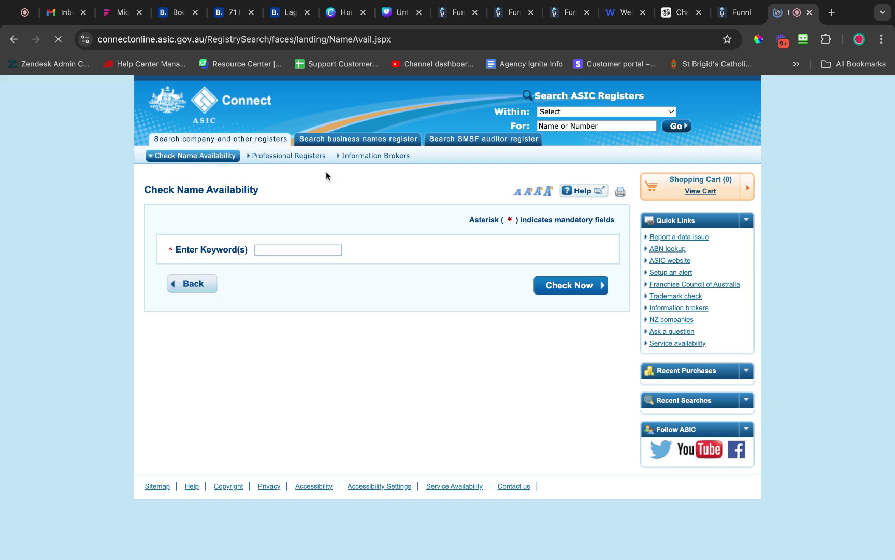
- Search the business names register as 'Business names holder - organisation' for 'kroc'
left_click(339, 141)
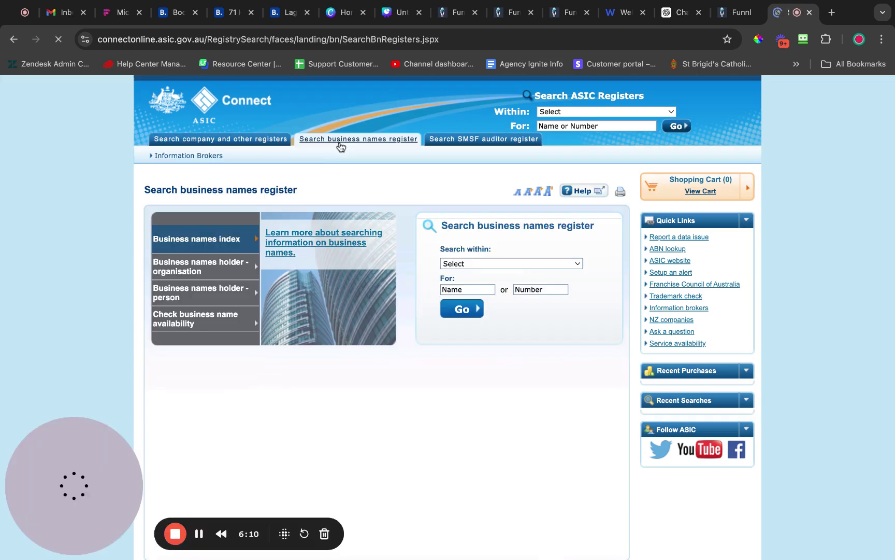
left_click(482, 267)
left_click(487, 276)
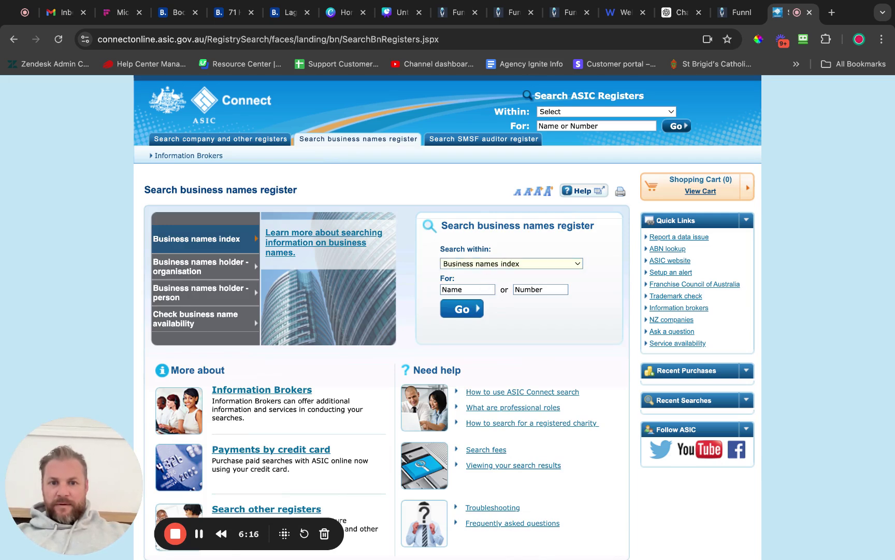
left_click(515, 262)
left_click(527, 264)
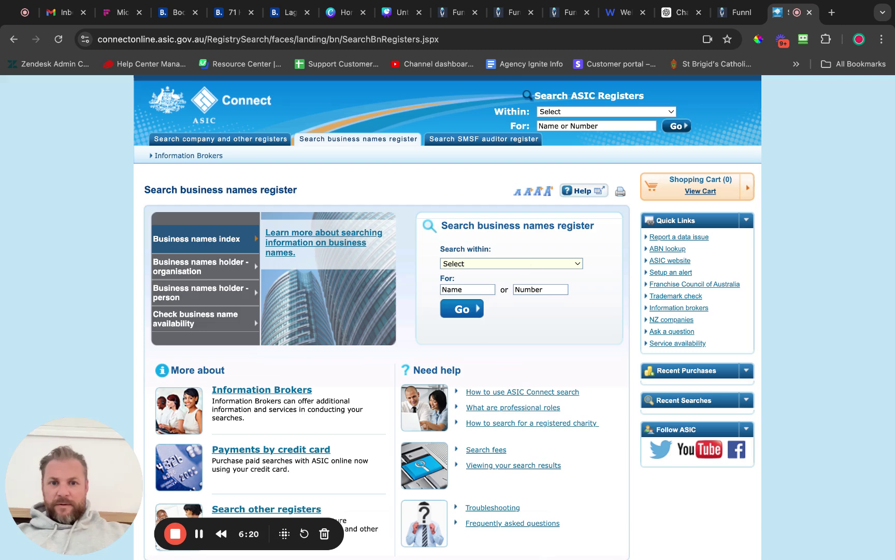
key("Down")
key("Down")
left_click(462, 310)
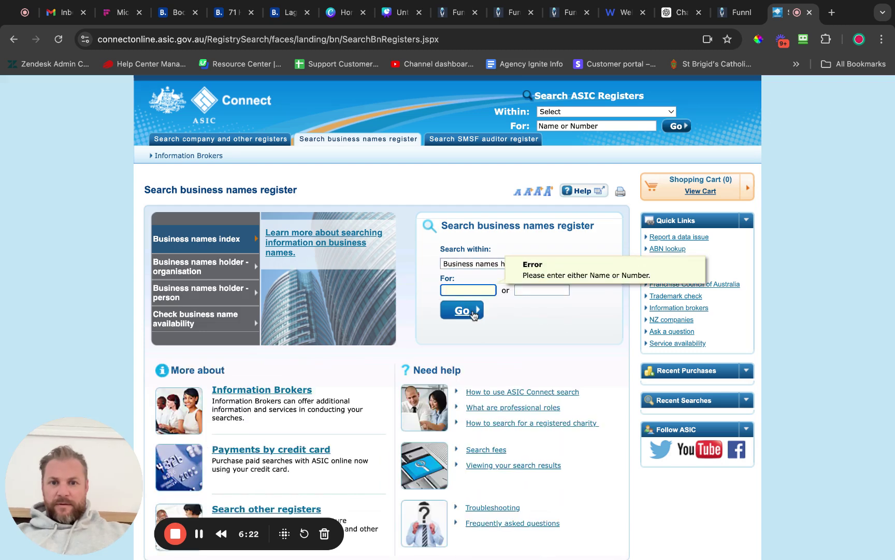
type("kroc")
key("Return")
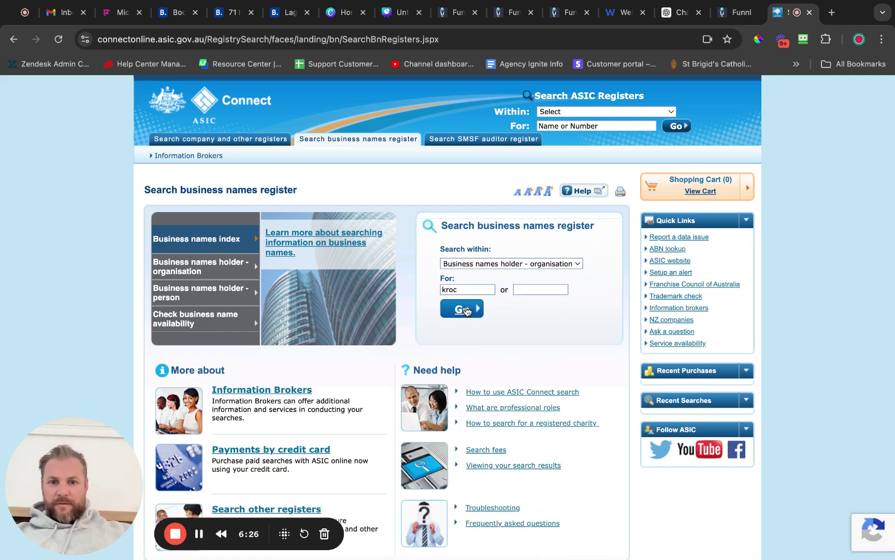
- Review the Kroc Fitness & Lifestyle Pty Ltd summary and start an Organisation and Business Names search for 'kroc fitness'
scroll(315, 313, "down", 1)
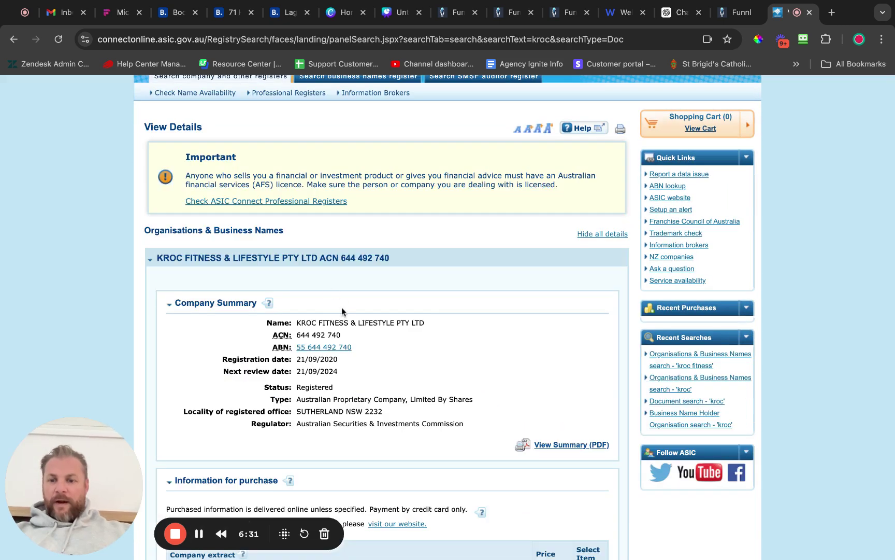
scroll(402, 290, "up", 3)
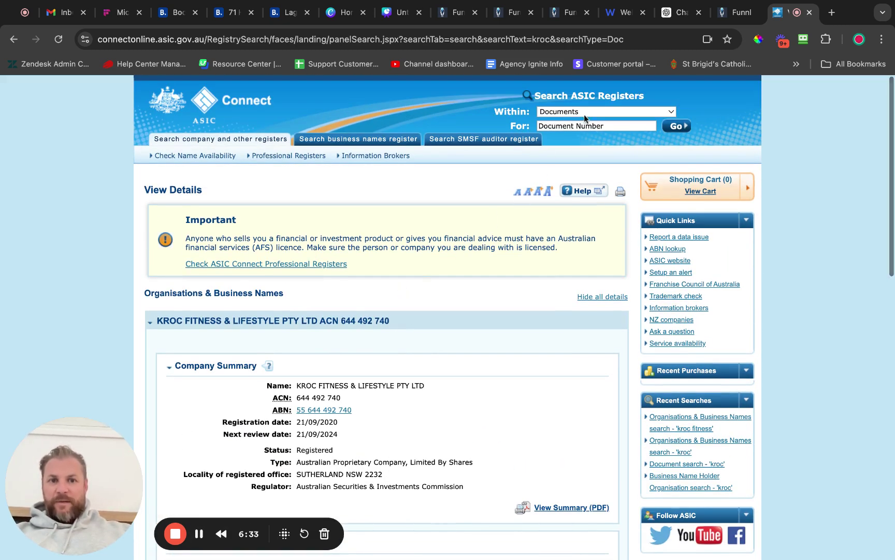
left_click(567, 111)
left_click(593, 99)
left_click(599, 126)
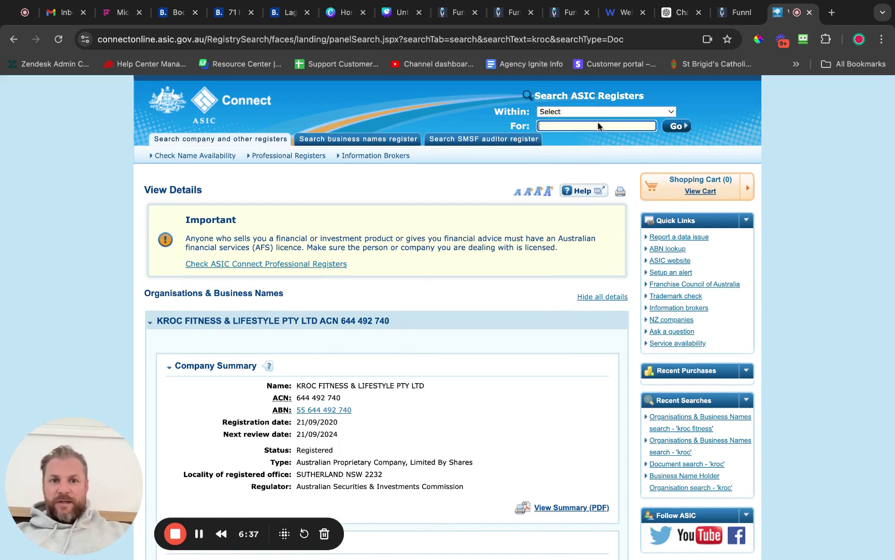
left_click(597, 116)
left_click(582, 122)
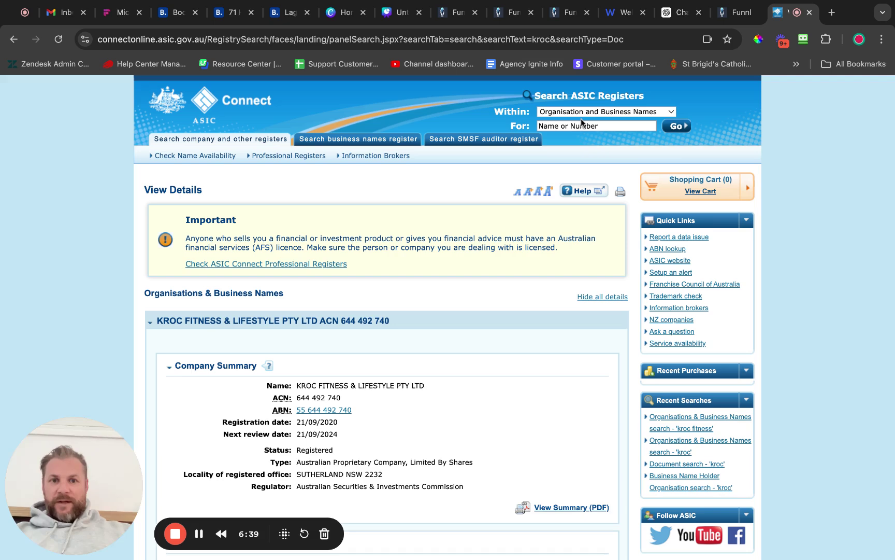
left_click(582, 124)
type("kroc f")
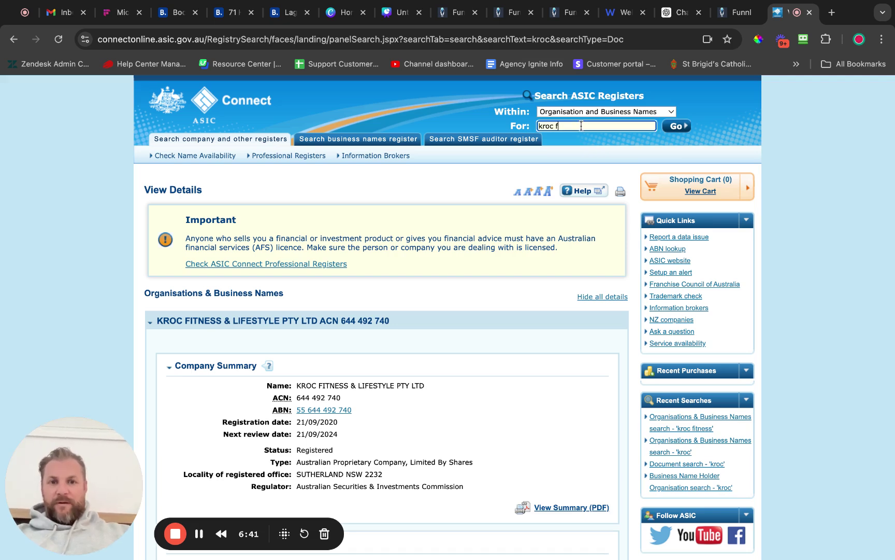
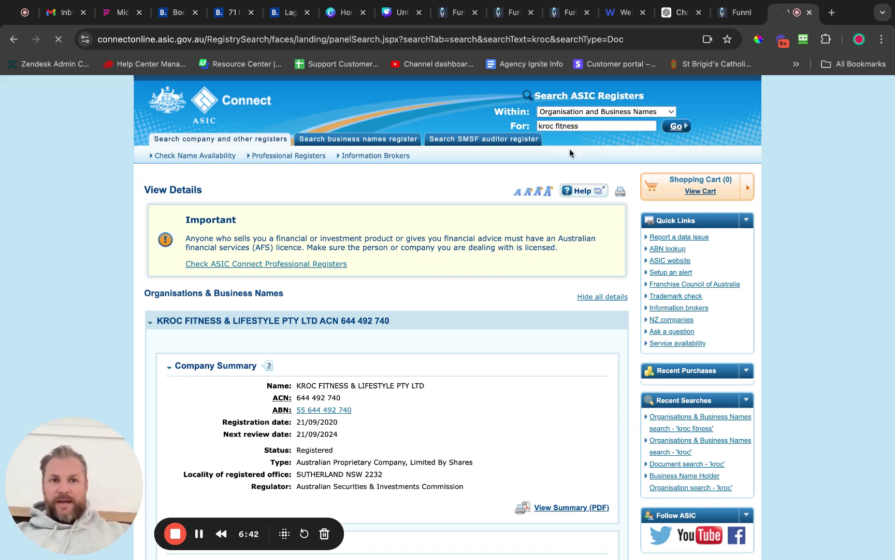
- Tick the Current company information extract on the ASIC Connect product list
scroll(329, 300, "down", 3)
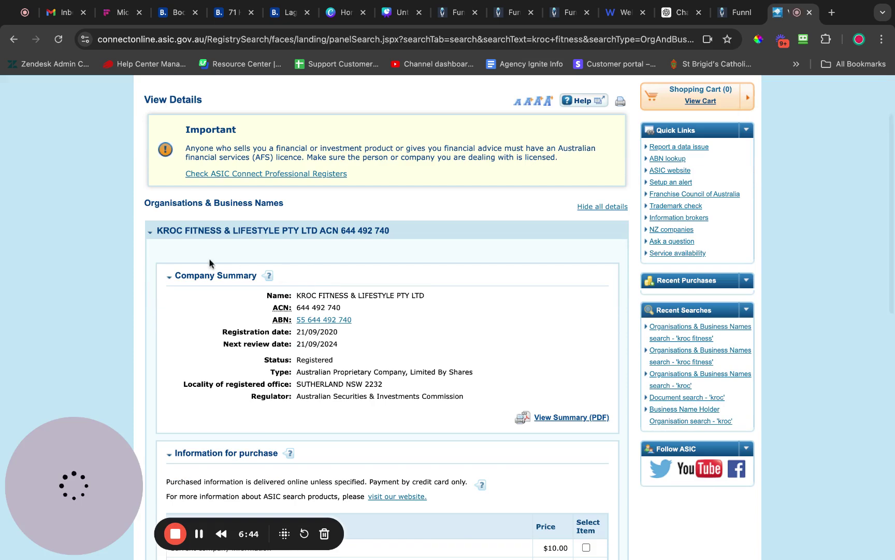
scroll(394, 308, "down", 4)
scroll(335, 301, "down", 2)
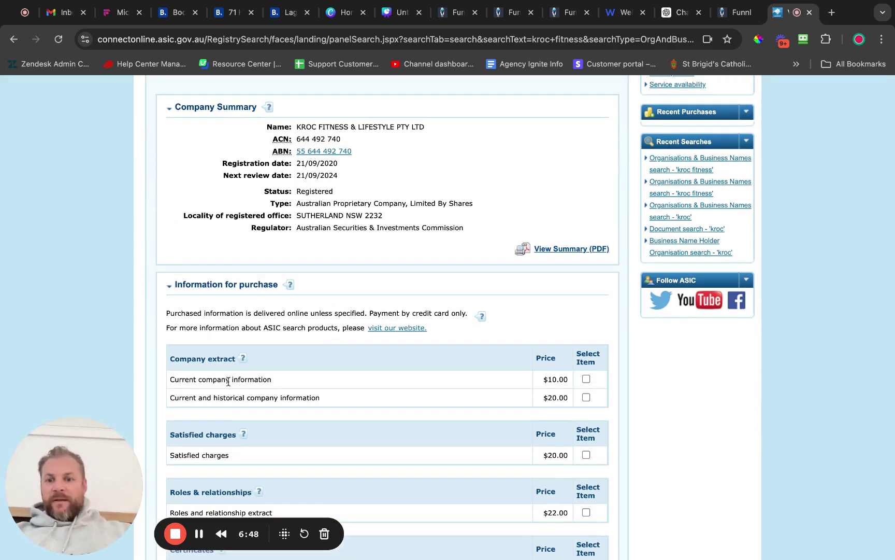
left_click_drag(176, 380, 272, 379)
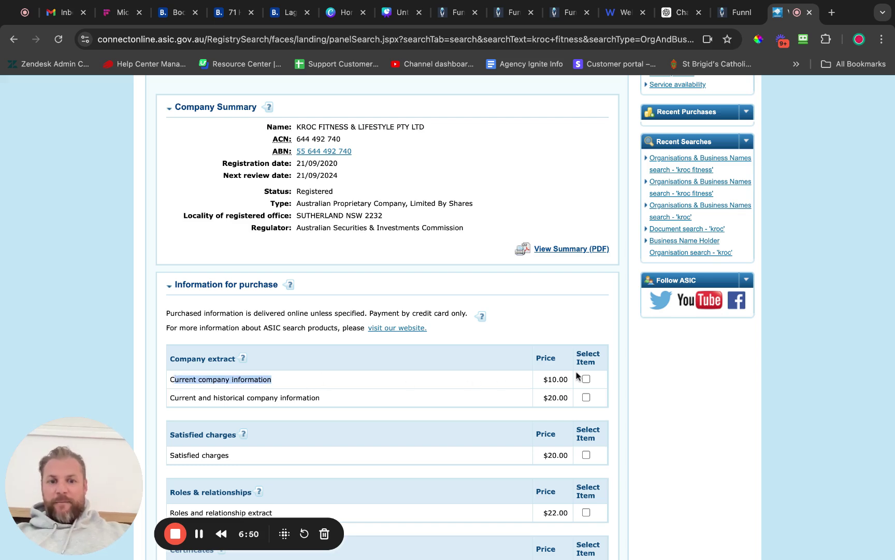
left_click(506, 352)
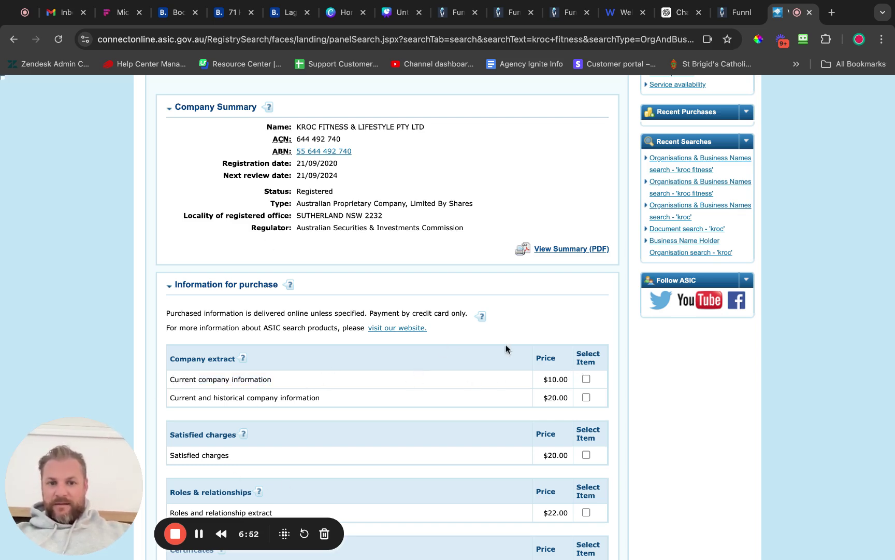
left_click(586, 379)
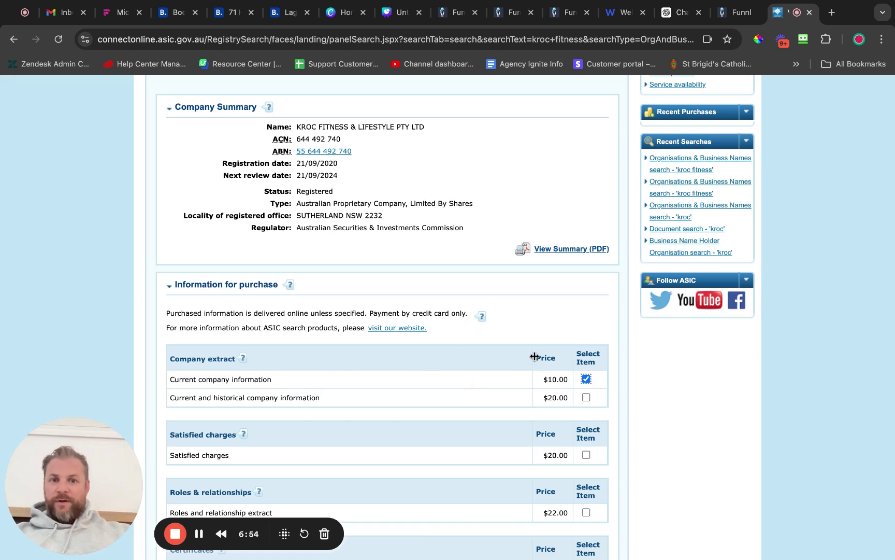
- Add the ticked extract to the cart and view the shopping cart
scroll(458, 313, "down", 6)
scroll(515, 278, "down", 3)
scroll(560, 477, "up", 7)
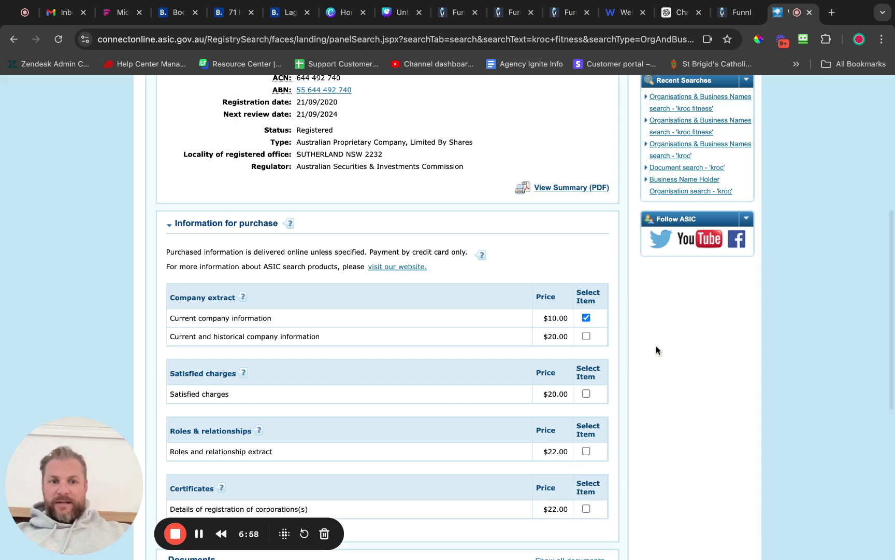
scroll(658, 350, "up", 6)
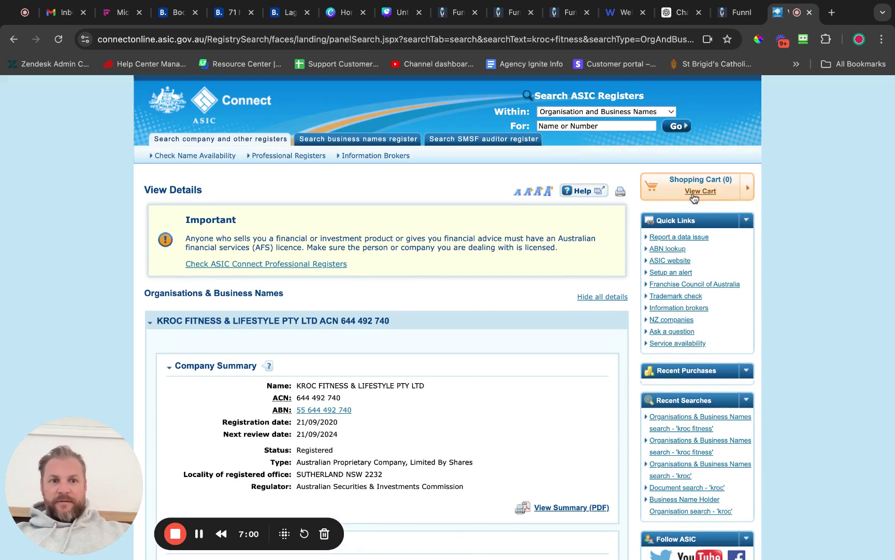
scroll(569, 306, "down", 5)
scroll(575, 430, "down", 8)
left_click(584, 486)
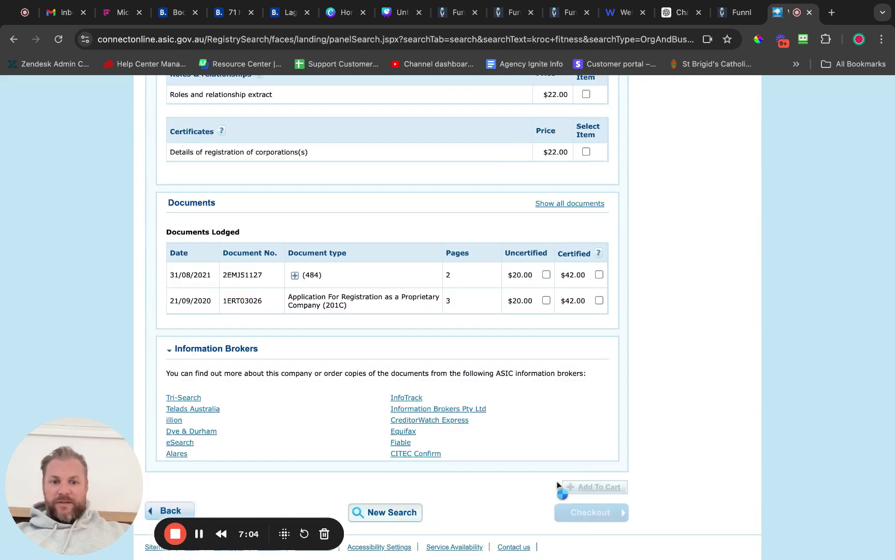
scroll(522, 461, "up", 14)
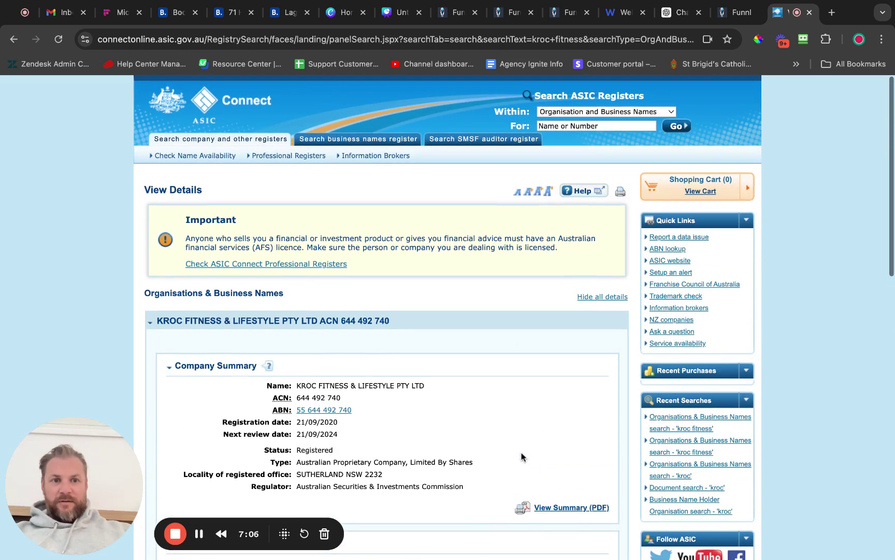
left_click(701, 192)
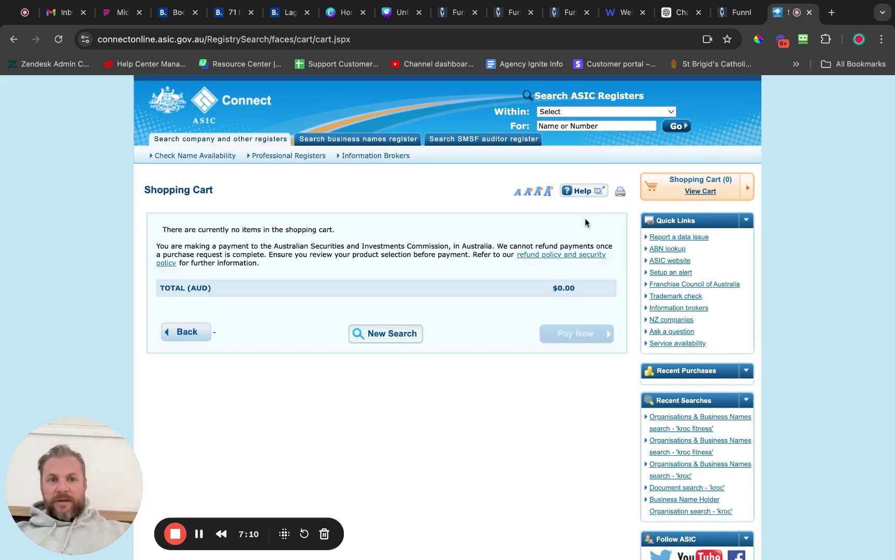
- Search Organisation & Business Names again for 'kroc fitness'
left_click(198, 333)
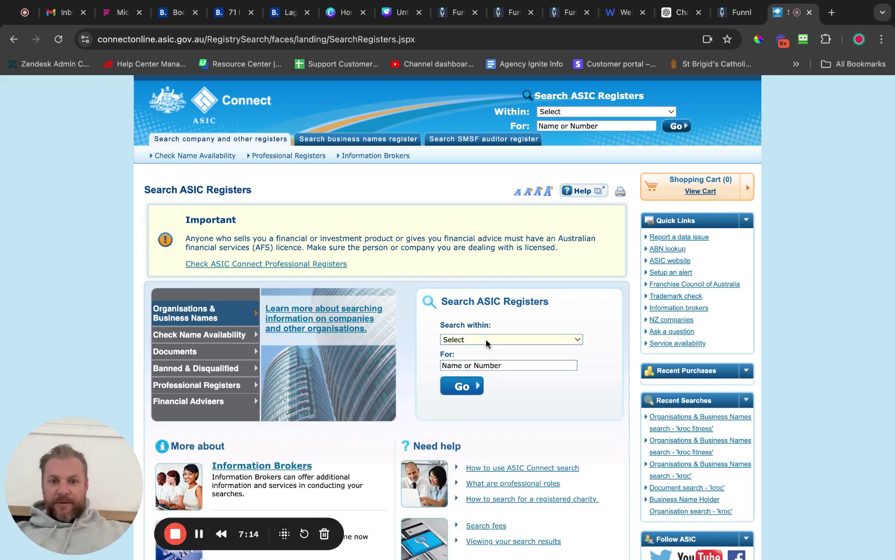
left_click(486, 343)
left_click(487, 355)
left_click(487, 362)
type("kroc fitness")
left_click(462, 386)
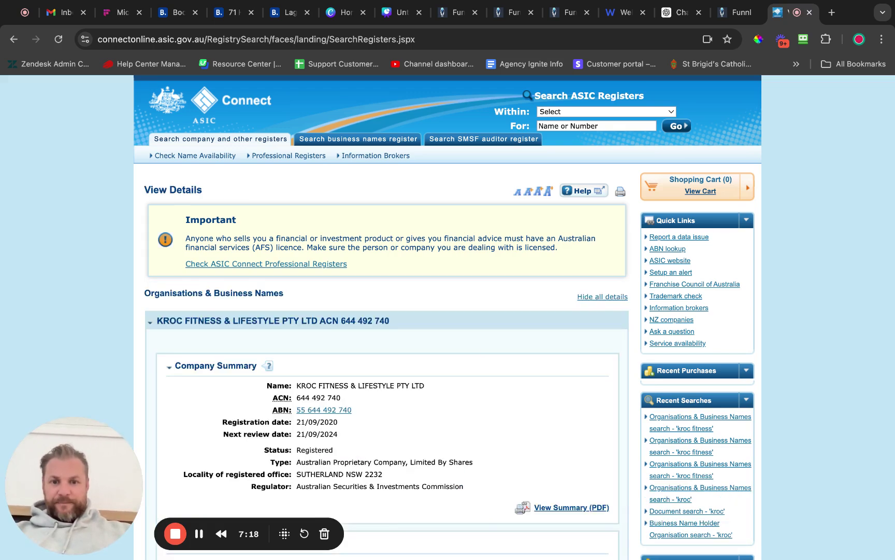
- Add the $10.00 Current company information extract to the cart and confirm
scroll(467, 349, "down", 3)
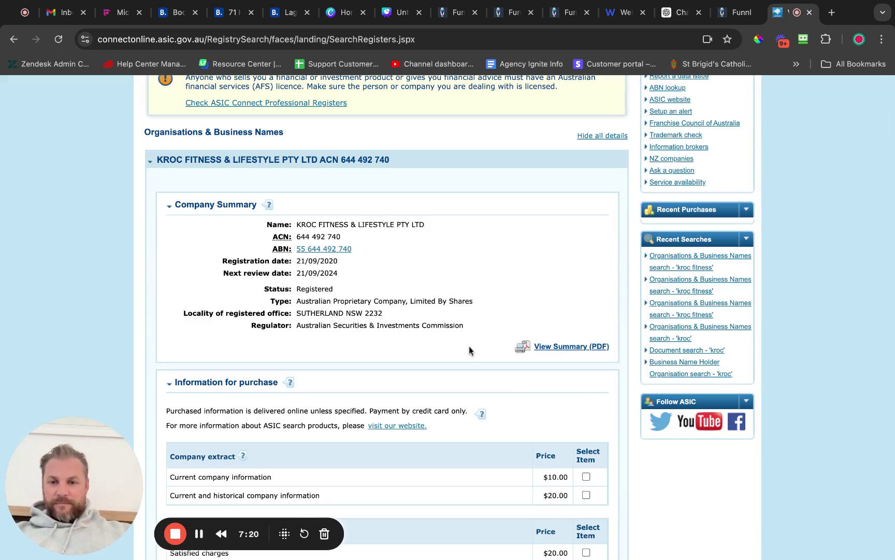
scroll(417, 316, "down", 2)
left_click(585, 363)
scroll(408, 316, "down", 8)
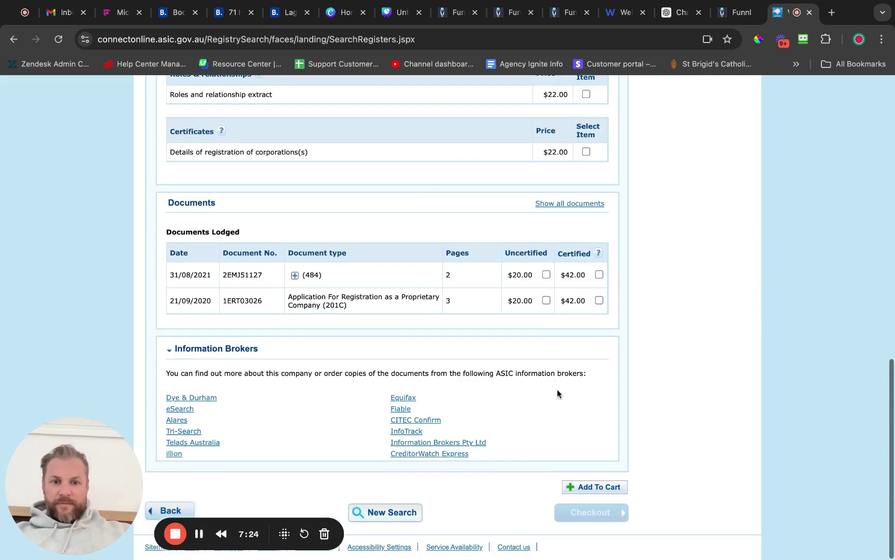
left_click(586, 487)
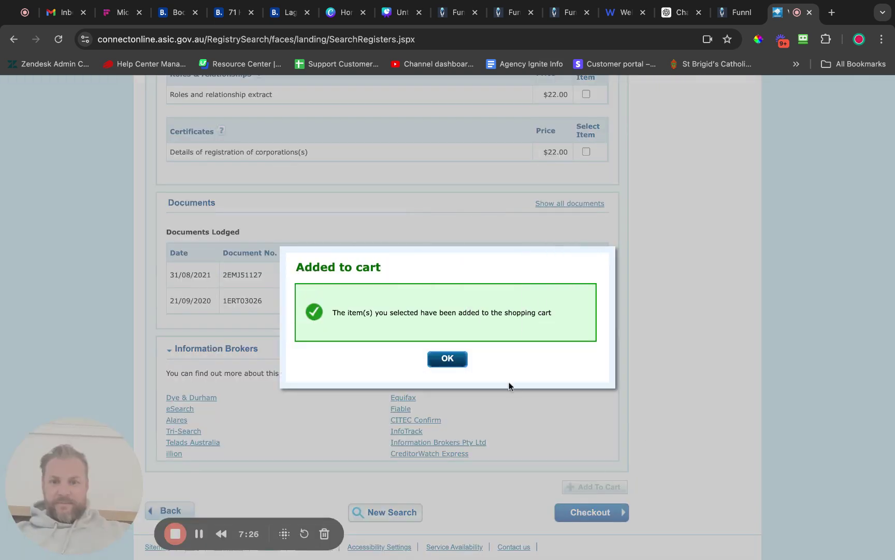
left_click(448, 358)
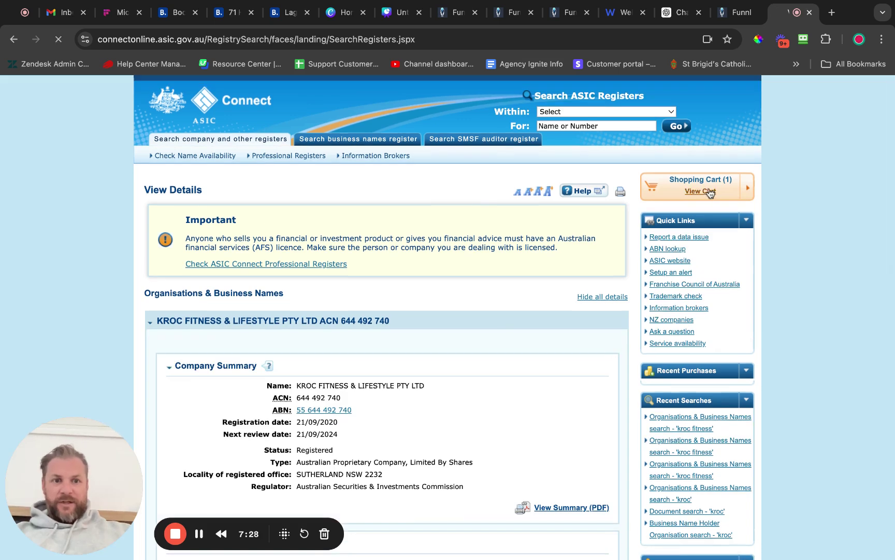
- Check out the cart and enter the delivery e-mail address in both e-mail fields
left_click(701, 190)
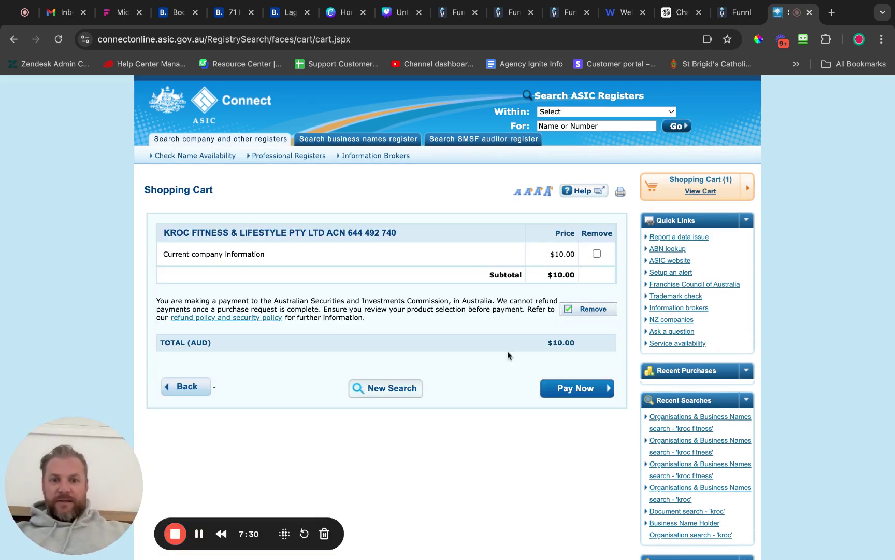
left_click(561, 397)
left_click(336, 310)
key("Tab")
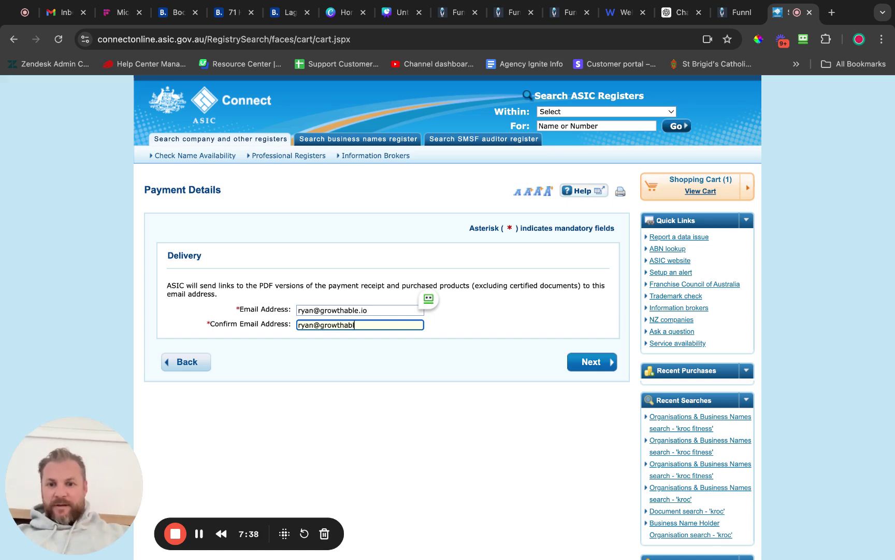
- Confirm the delivery details and go to the credit card number field
left_click(582, 365)
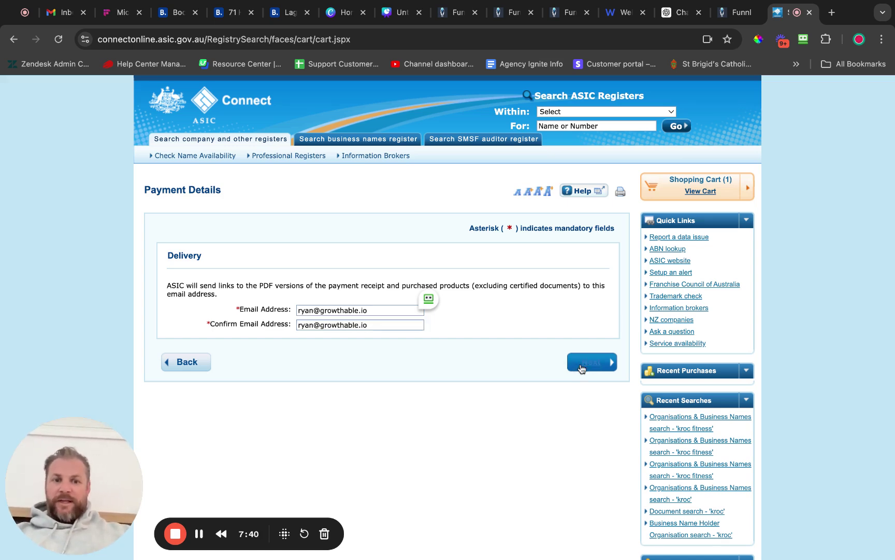
left_click(427, 365)
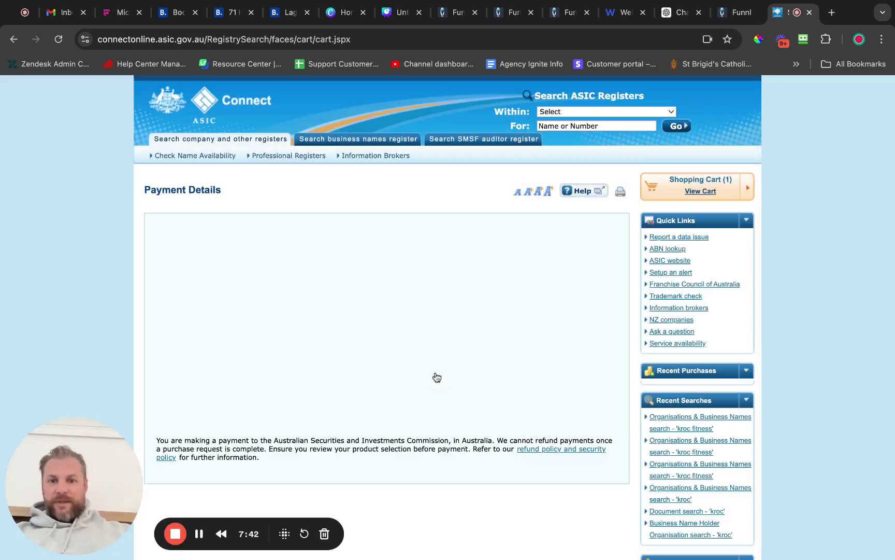
left_click(337, 298)
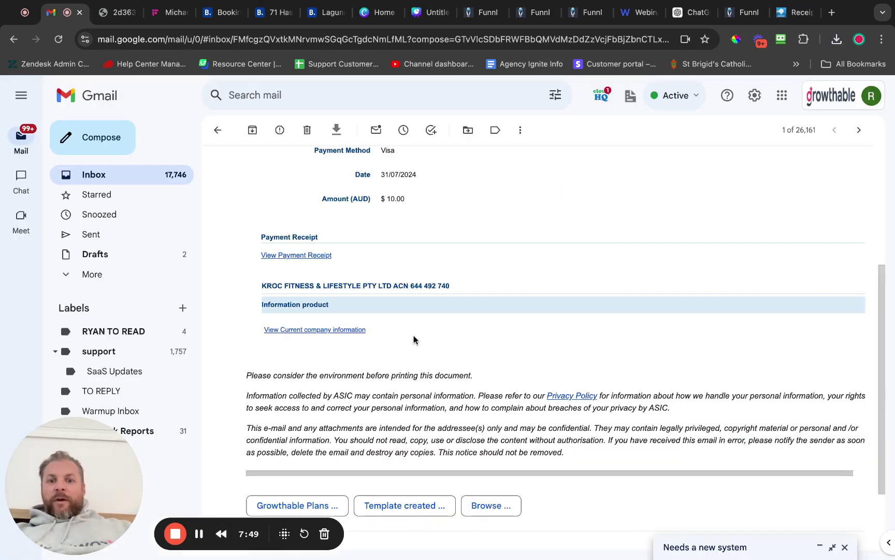
- Scroll through the ASIC receipt showing $10.00 AUD paid by Visa on 31/07/2024
scroll(413, 340, "up", 4)
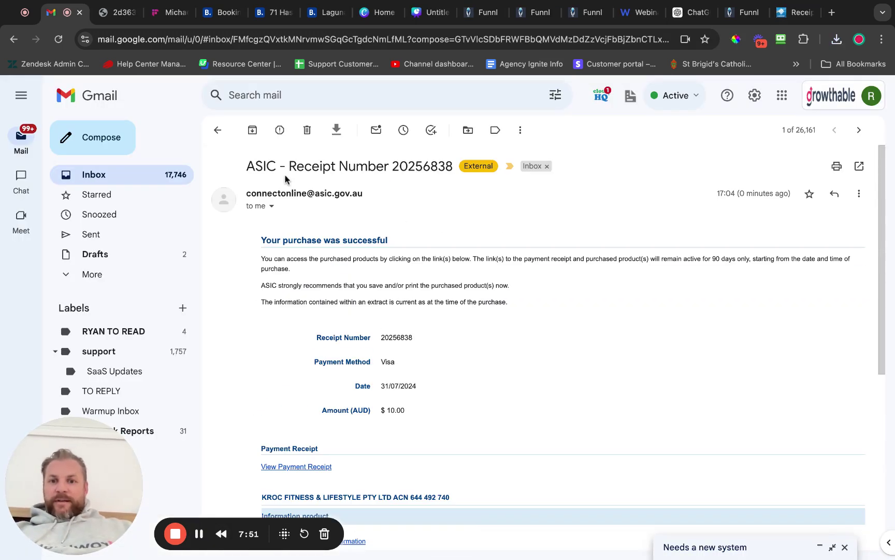
scroll(440, 332, "down", 2)
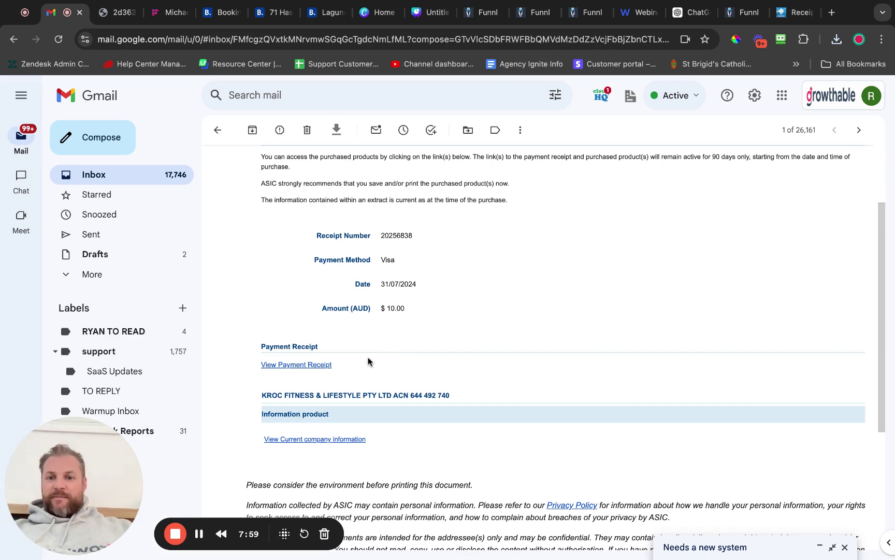
scroll(368, 361, "down", 2)
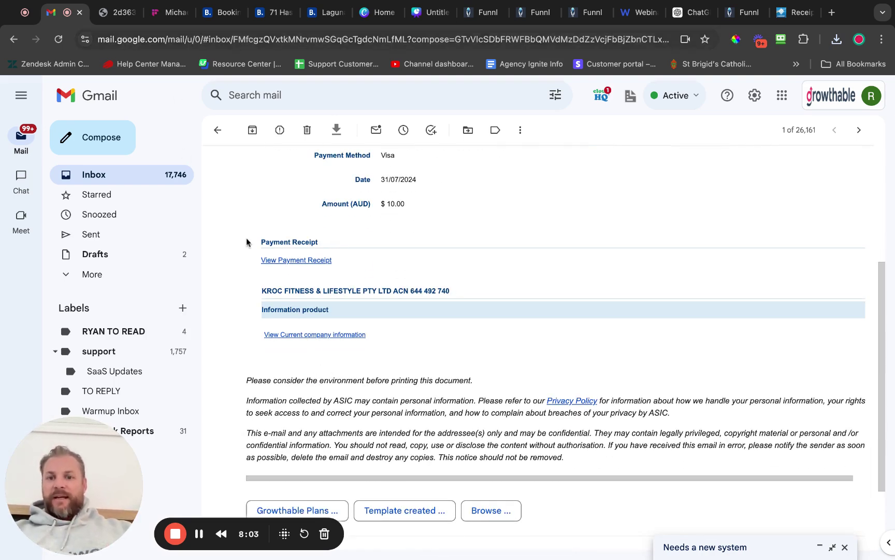
- Open the company extract PDF and highlight its heading, company name and ACN
left_click(107, 5)
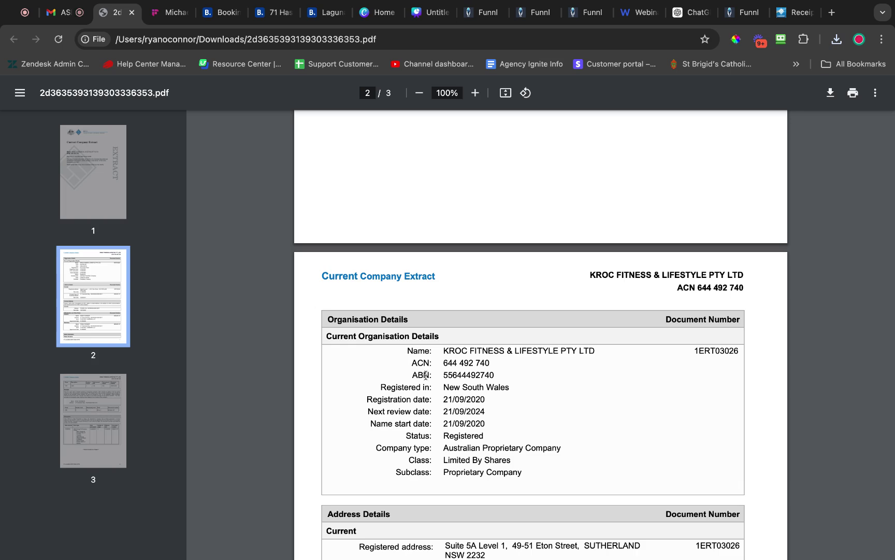
scroll(312, 306, "up", 10)
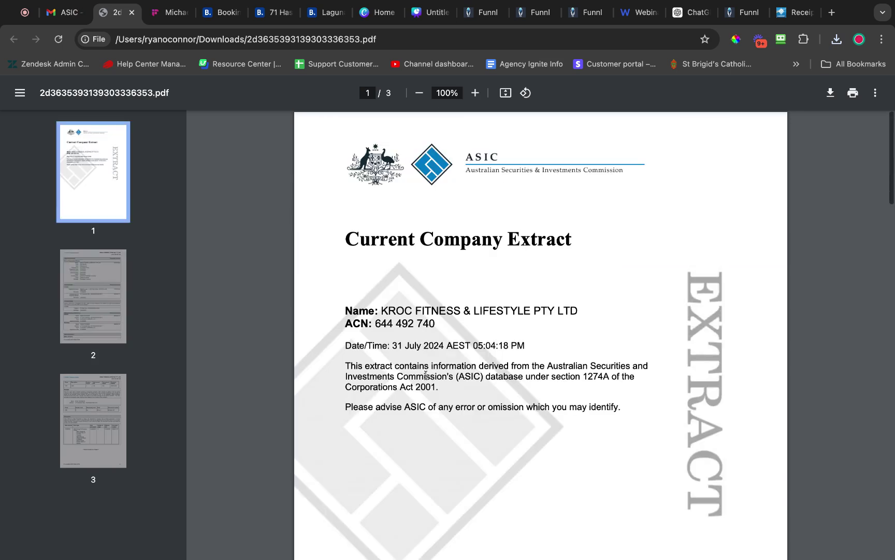
triple_click(347, 238)
left_click_drag(380, 310, 564, 310)
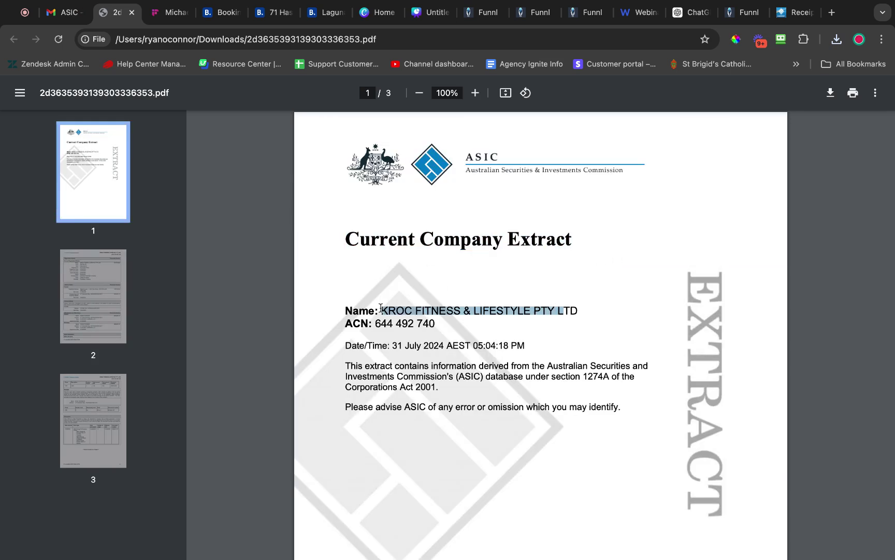
left_click(377, 321)
left_click_drag(447, 311, 377, 322)
left_click(453, 337)
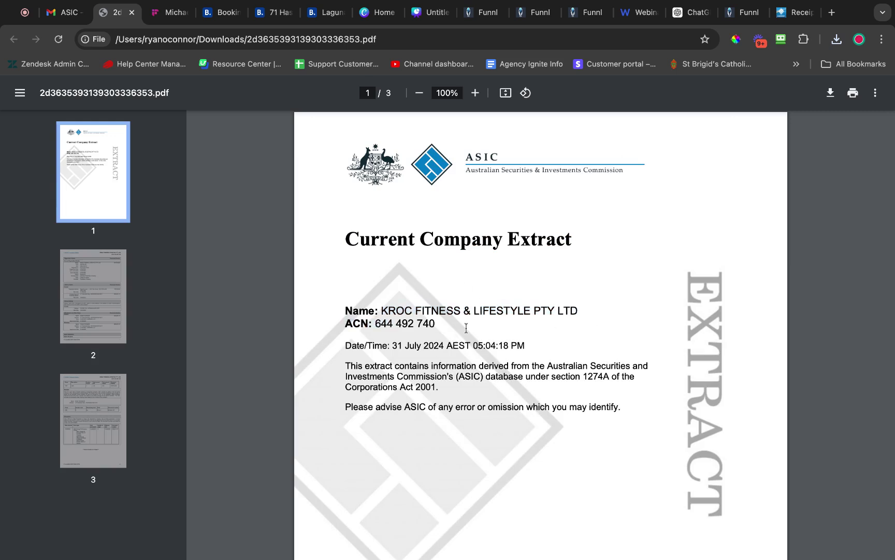
- Scroll to the registered and principal business addresses and highlight them
scroll(513, 247, "down", 10)
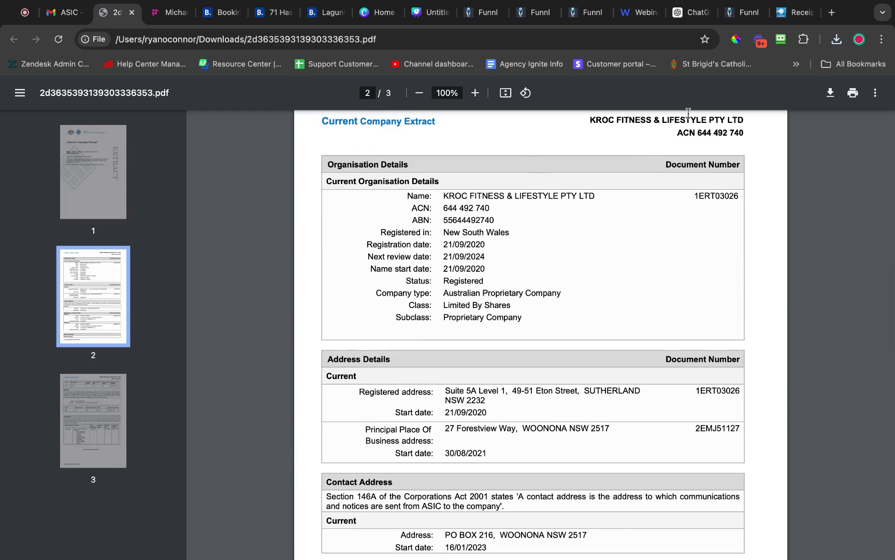
scroll(541, 248, "down", 2)
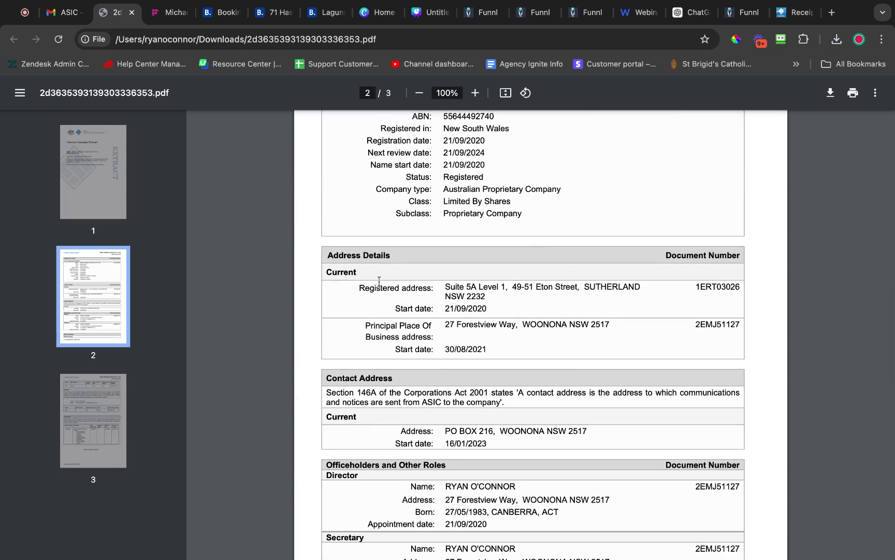
left_click_drag(606, 287, 453, 286)
left_click_drag(516, 324, 446, 321)
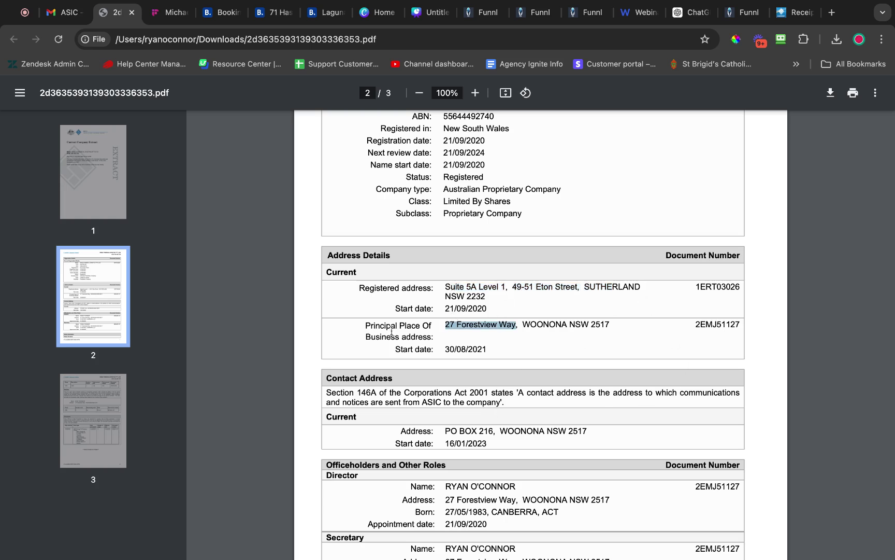
triple_click(449, 283)
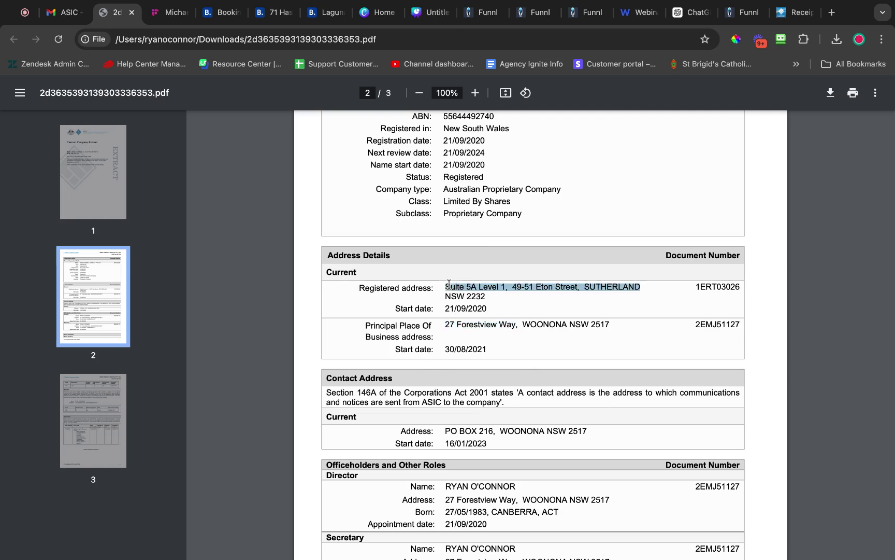
scroll(534, 358, "down", 3)
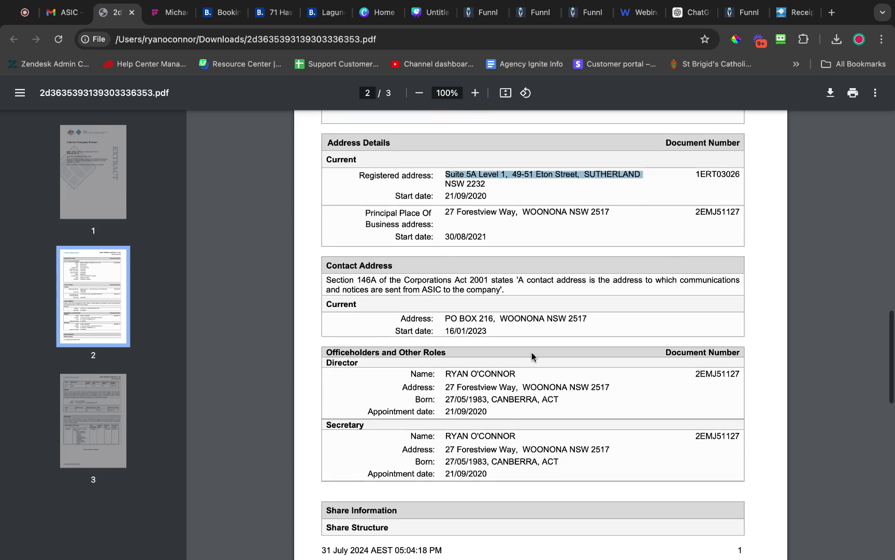
scroll(510, 398, "up", 3)
left_click(458, 281)
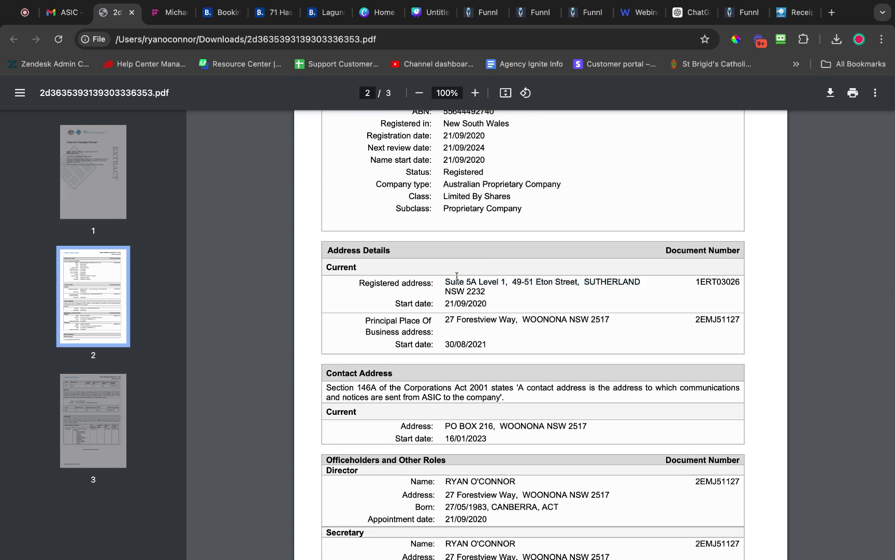
- Select the complete registered address line, from the suite number through the suburb
left_click_drag(446, 280, 596, 282)
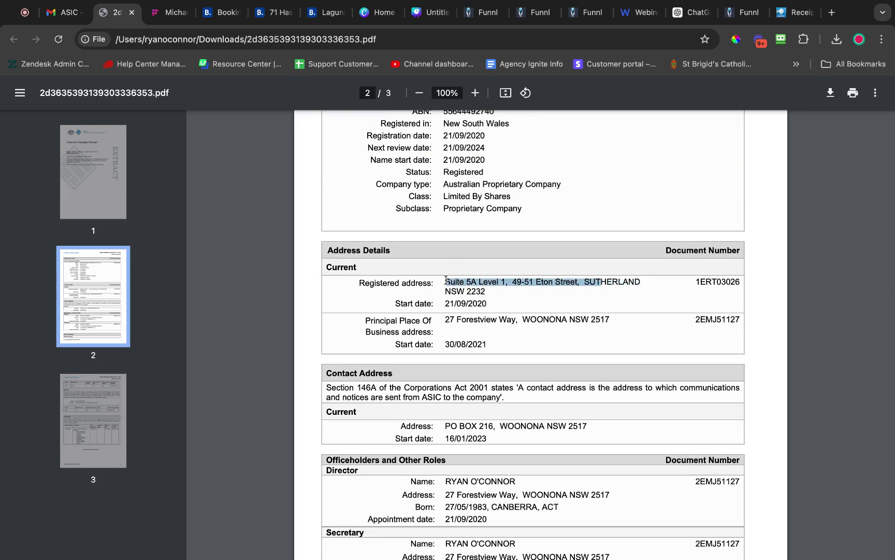
left_click_drag(507, 318, 500, 319)
scroll(516, 413, "up", 15)
scroll(513, 411, "down", 15)
scroll(513, 411, "up", 1)
triple_click(447, 294)
key("super+c")
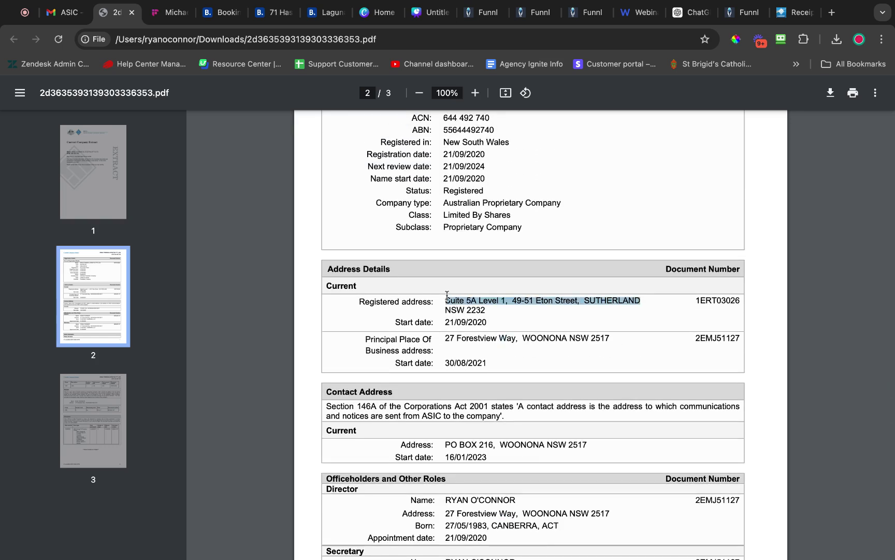
left_click_drag(446, 295, 634, 302)
- Paste the copied registered address into Address Line 1 of Funnl's compliance form
left_click(742, 12)
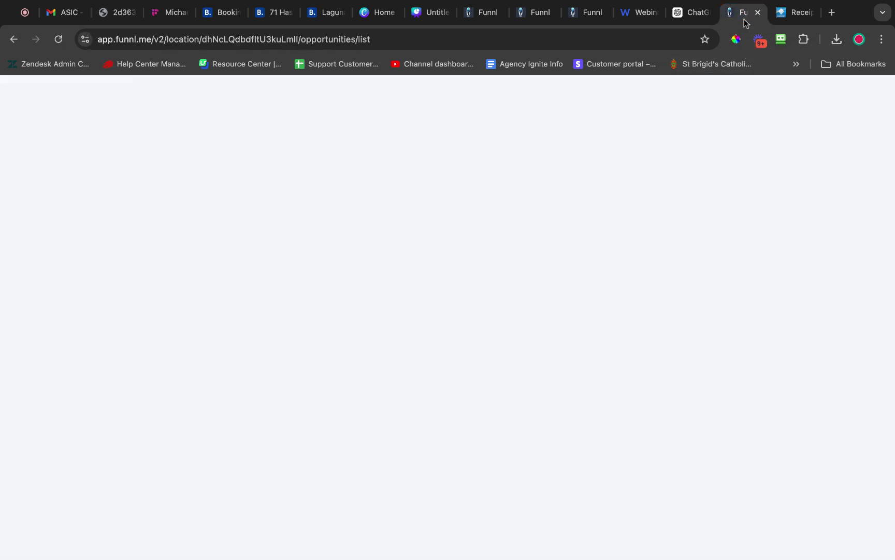
left_click(485, 12)
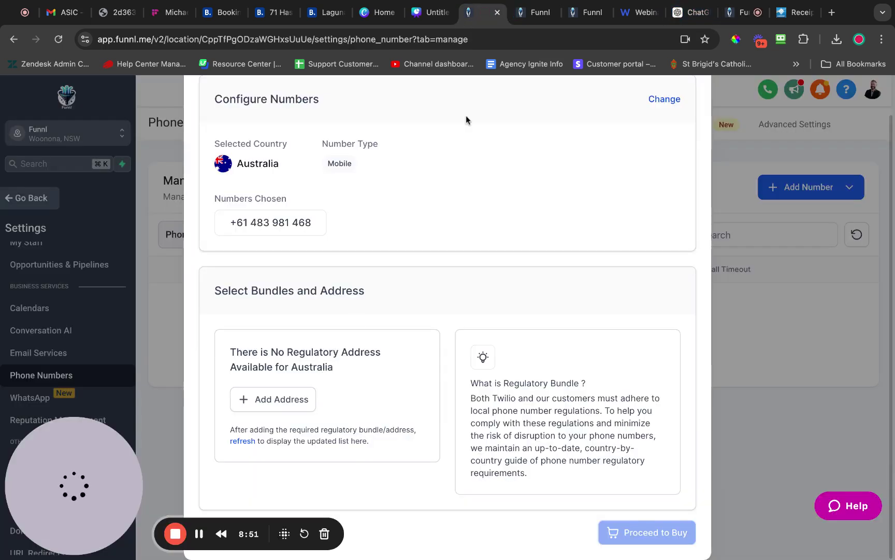
left_click(539, 16)
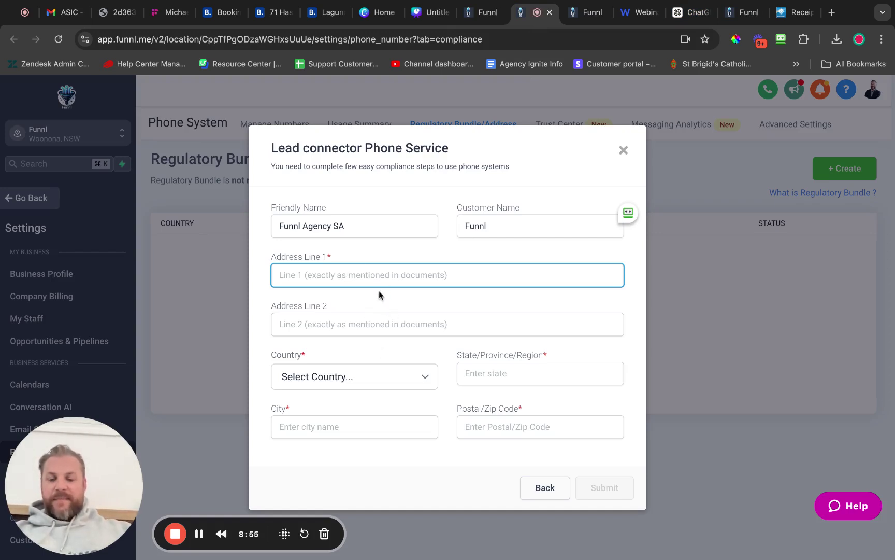
key("super+v")
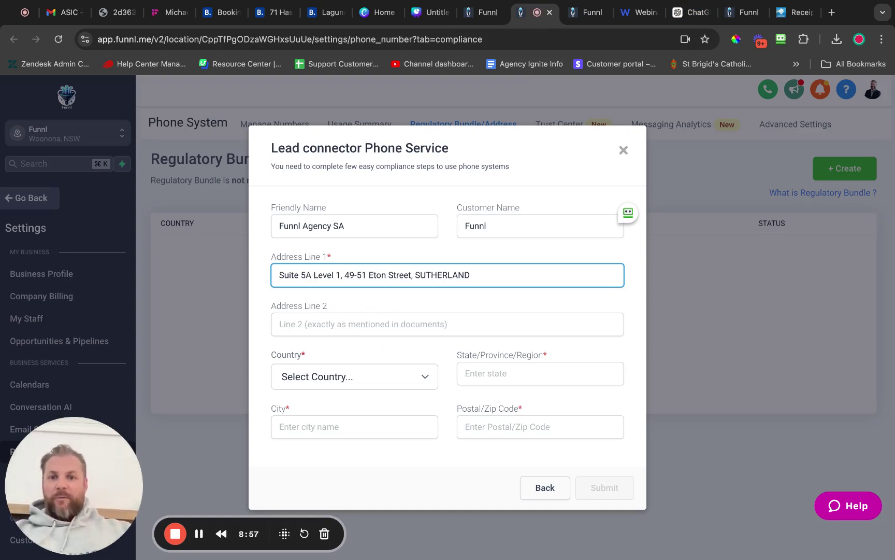
- Move the suburb out of the street line into the City field
left_click(361, 326)
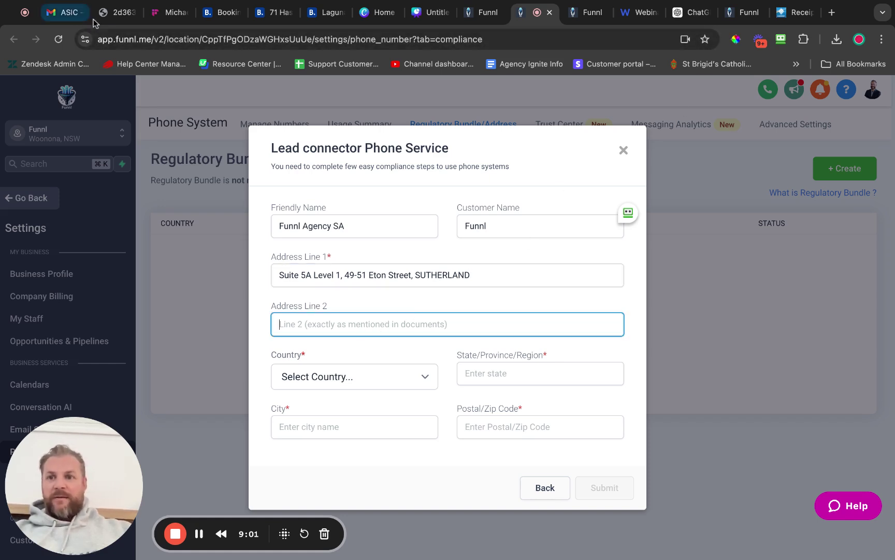
triple_click(503, 269)
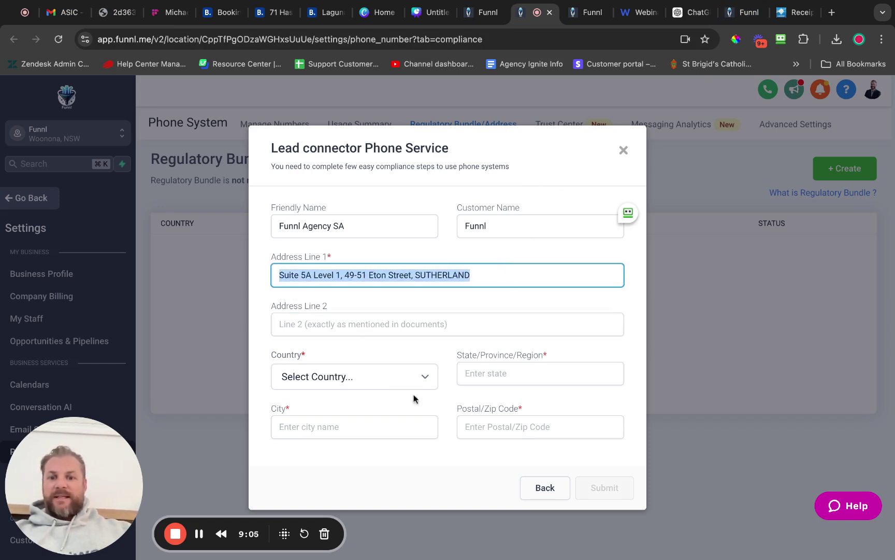
double_click(456, 274)
key("super+c")
key("BackSpace")
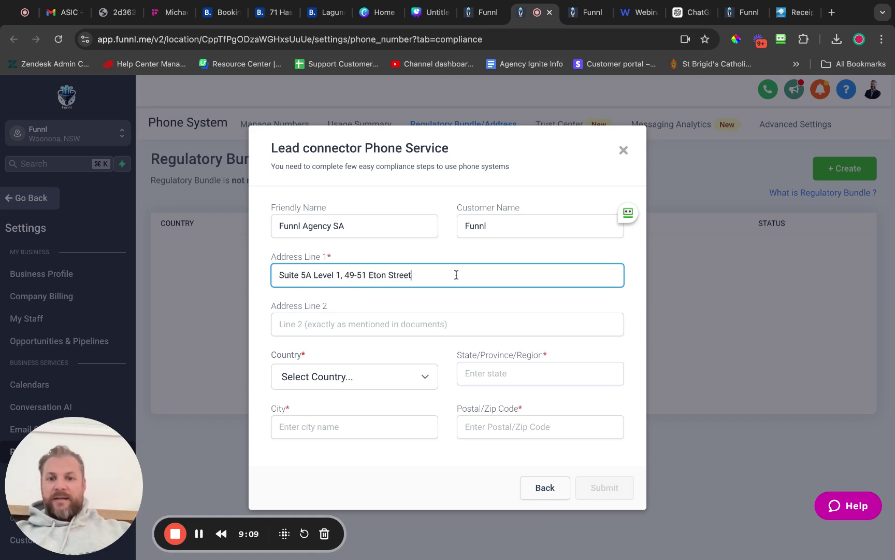
left_click(337, 425)
key("super+v")
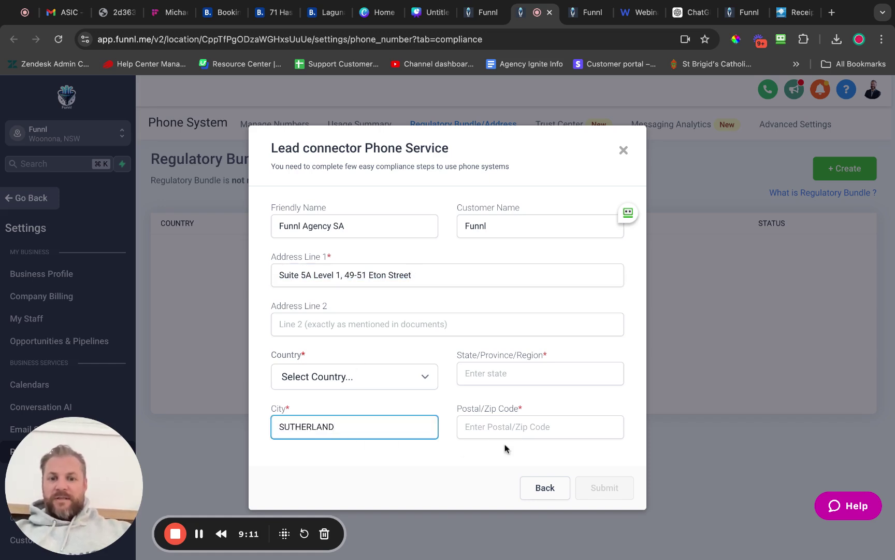
- Set the country to Australia and the state to NSW
left_click(509, 431)
left_click(333, 379)
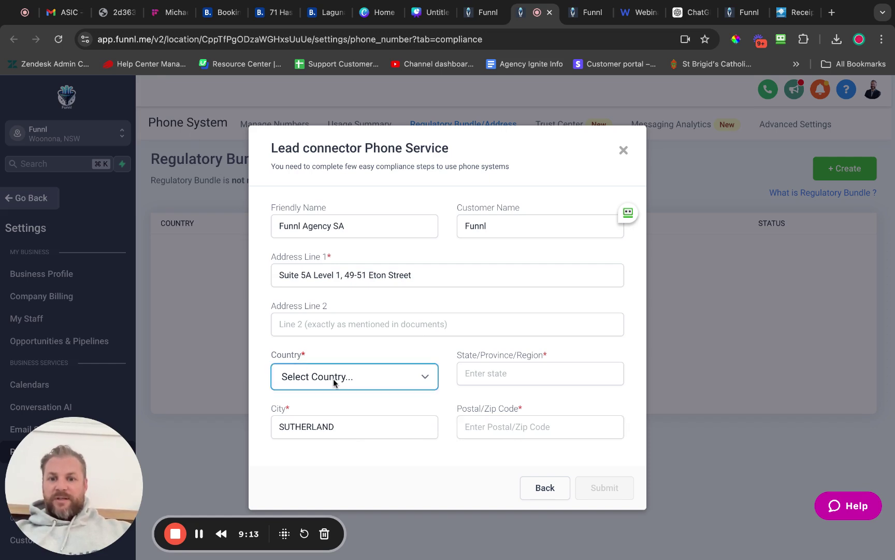
type("aus")
left_click(496, 372)
type("NSW")
key("Tab")
left_click(515, 422)
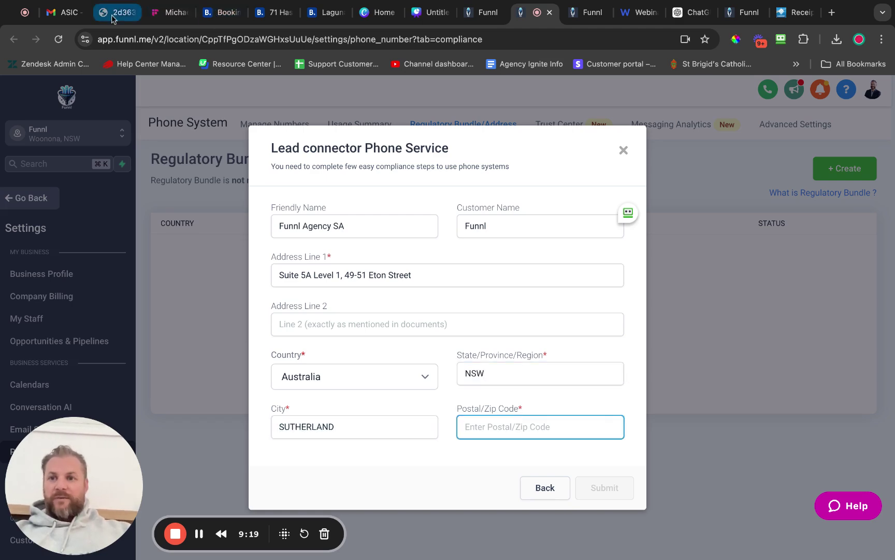
- Look up the postcode in the ASIC extract and enter it
left_click(114, 18)
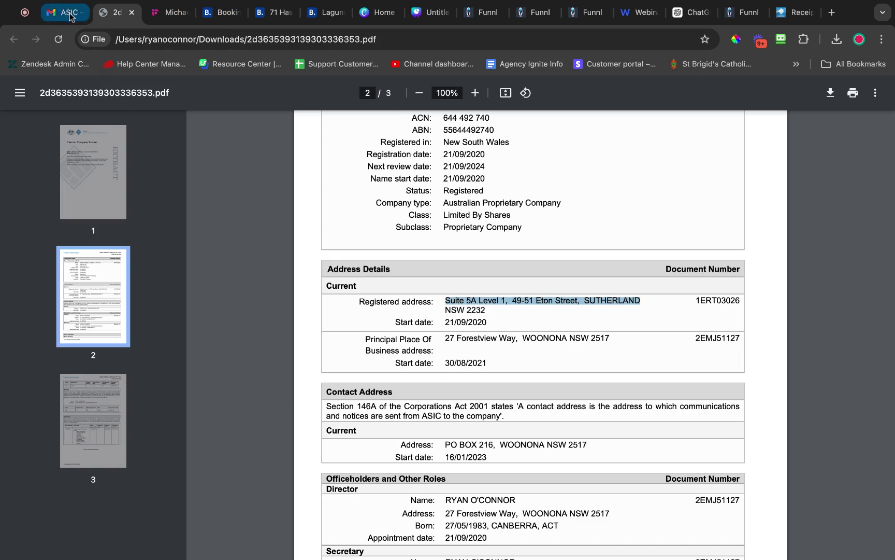
left_click(480, 18)
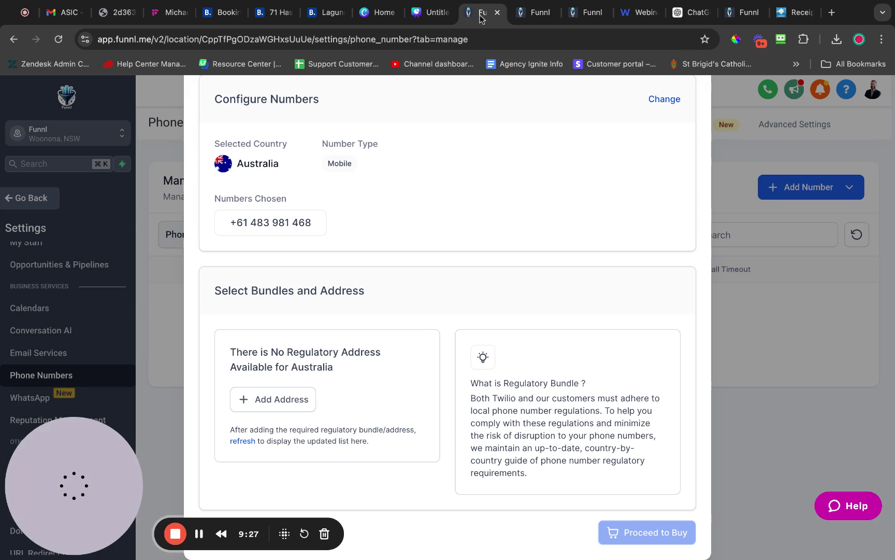
left_click(531, 13)
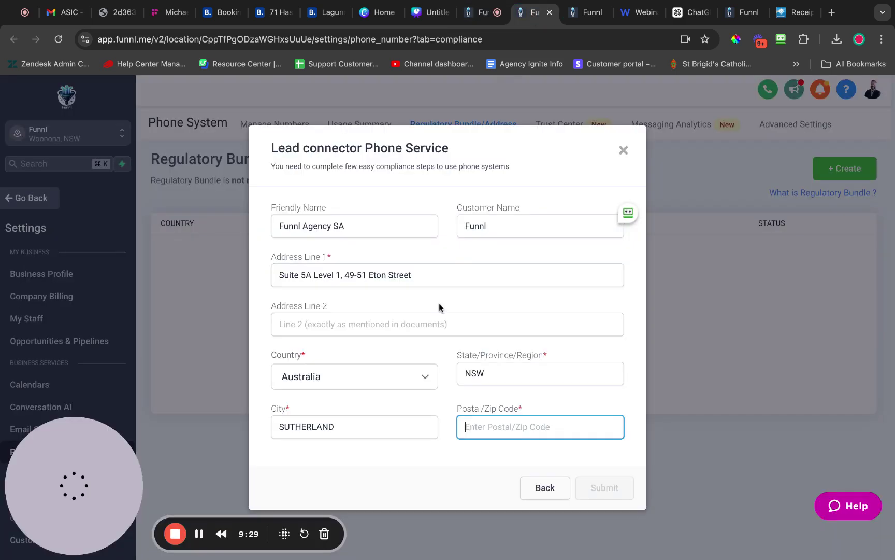
type("2232")
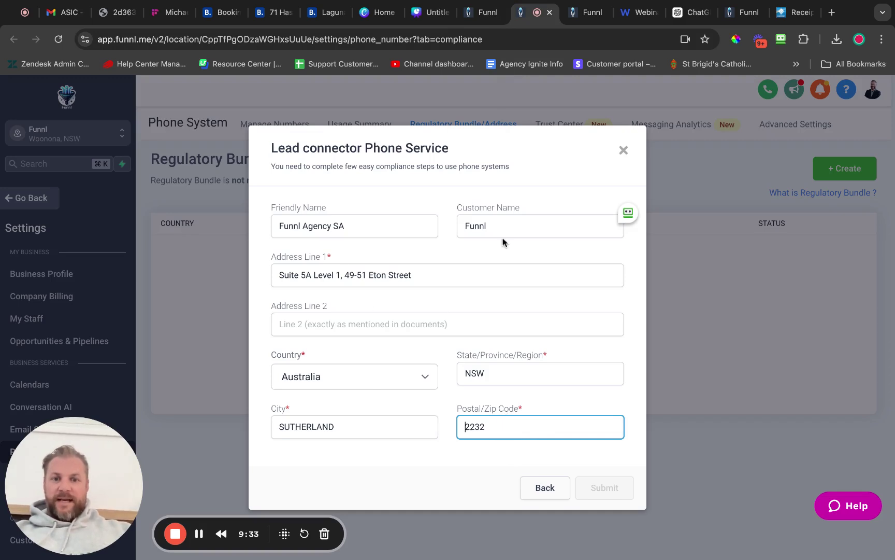
left_click(495, 271)
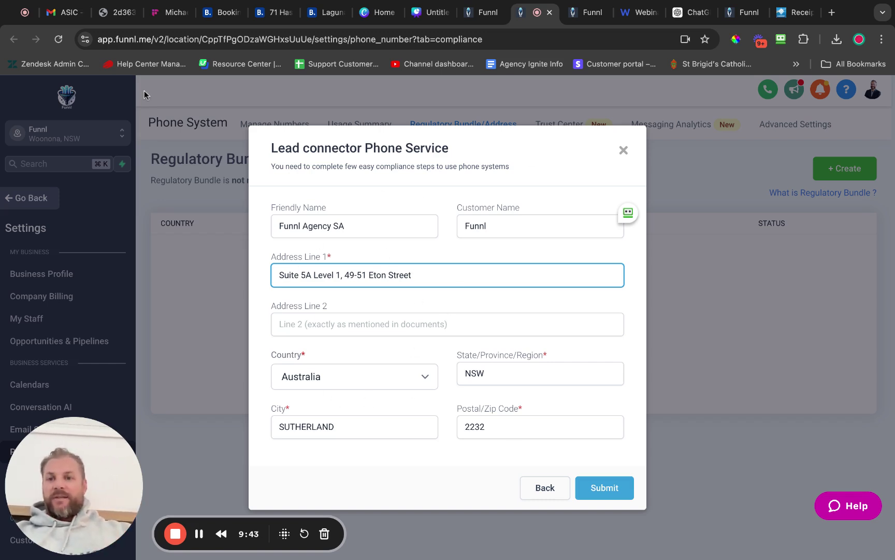
- Cross-check the address against the ASIC extract and receipt, then submit the Funnl form
left_click(105, 16)
scroll(356, 256, "up", 3)
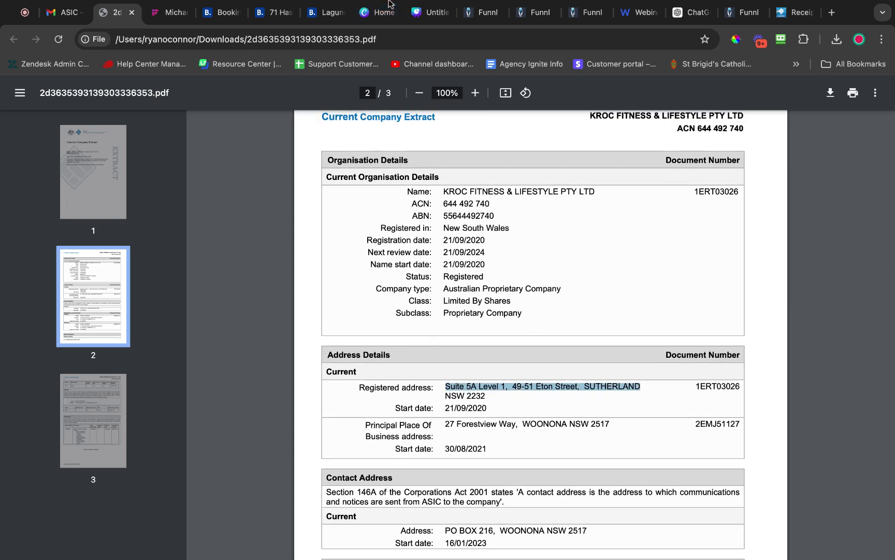
left_click(70, 16)
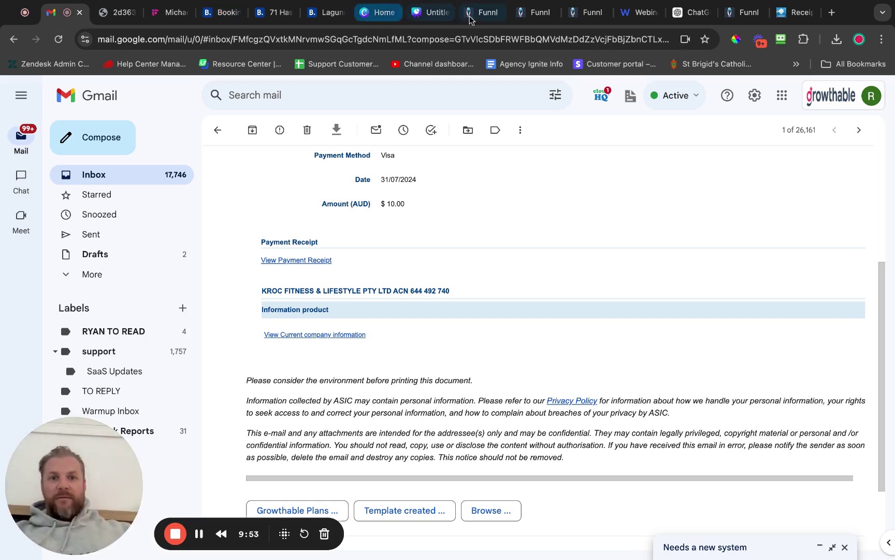
left_click(487, 15)
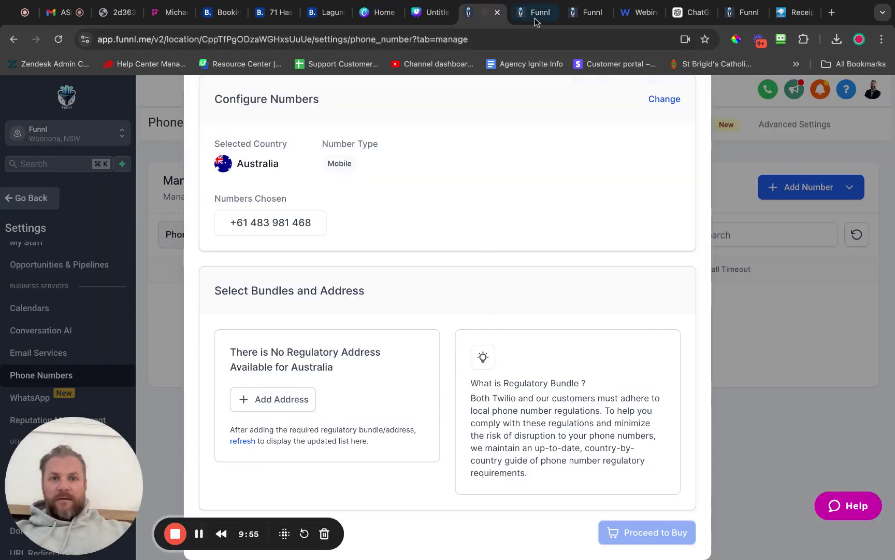
left_click(532, 16)
left_click(604, 488)
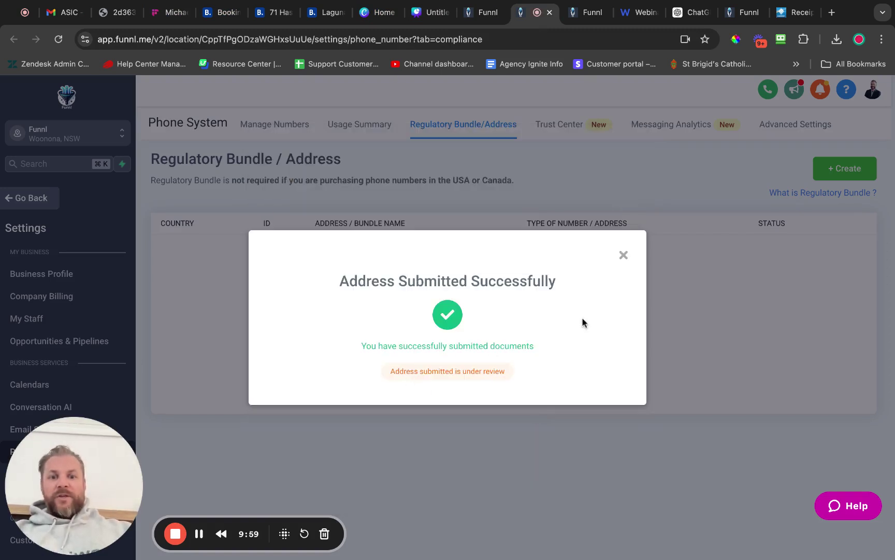
- Start a new Regulatory Bundle for mobile numbers
left_click(624, 256)
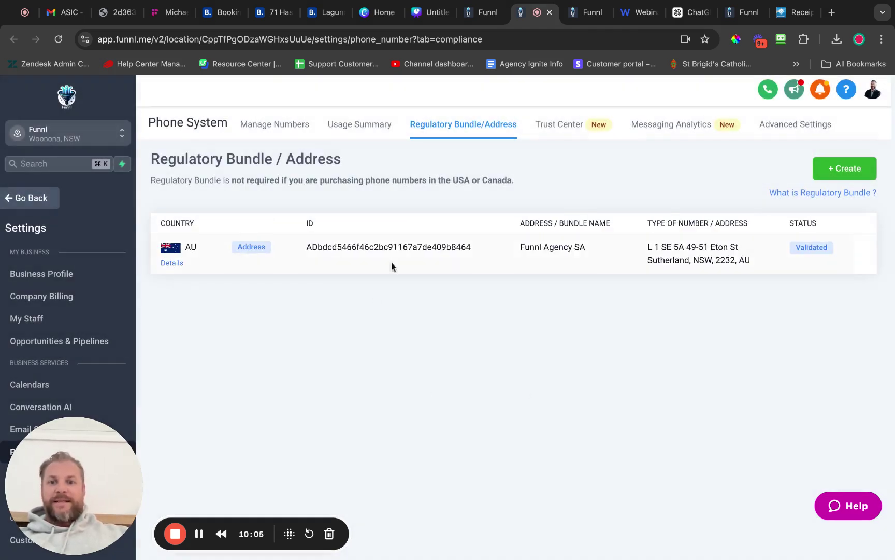
left_click(847, 174)
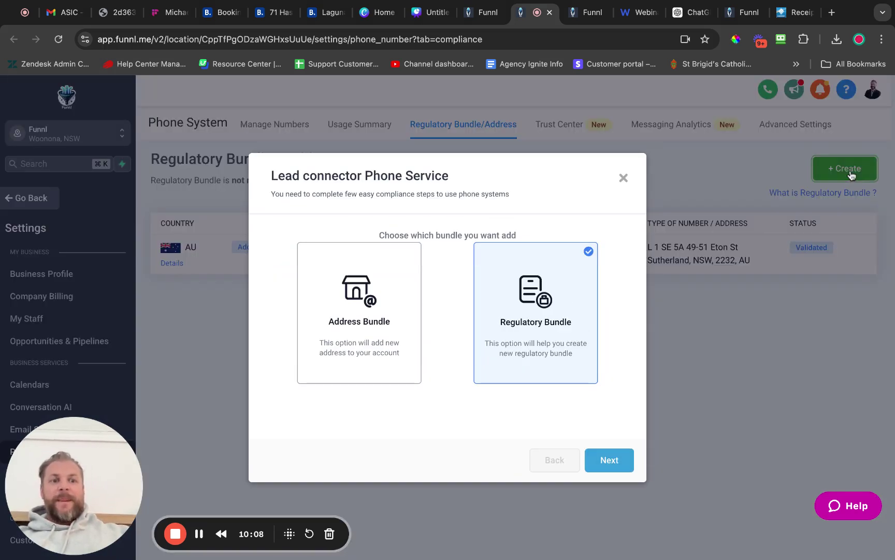
left_click(622, 472)
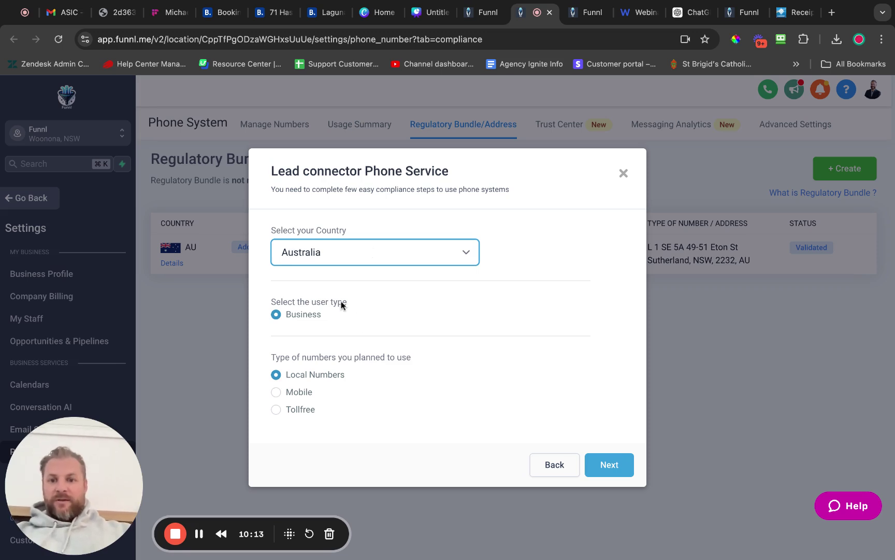
left_click(299, 392)
left_click(607, 464)
- Enter 'KROC FITNESS &' as the business name
left_click(414, 331)
type("KRO")
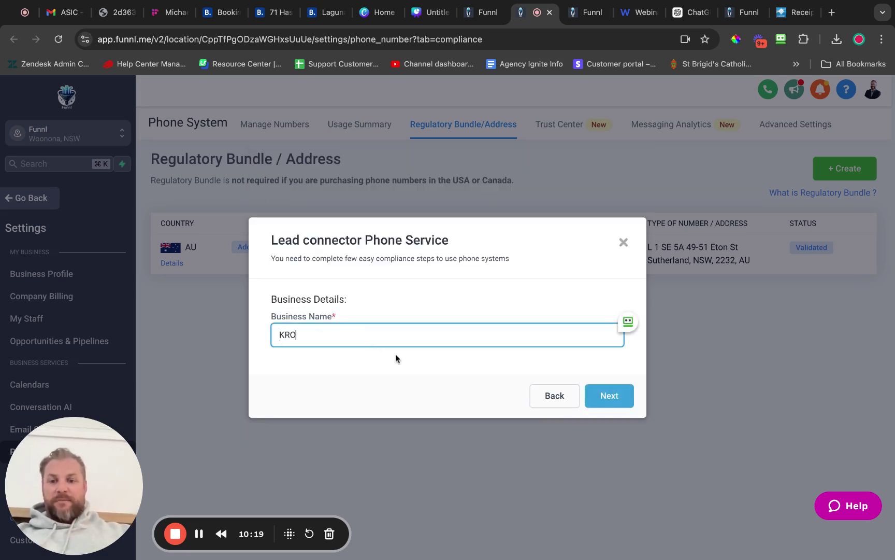
type("C GFIT")
key("BackSpace")
type("FITNESS")
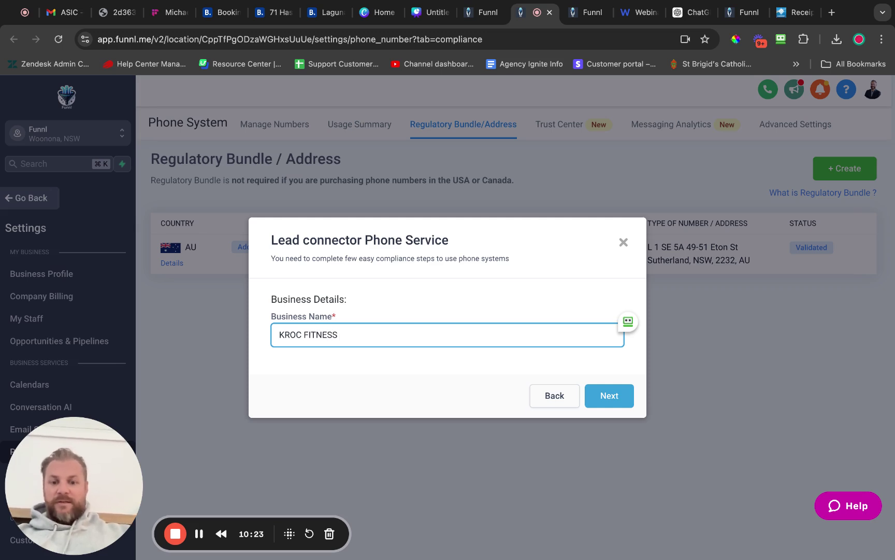
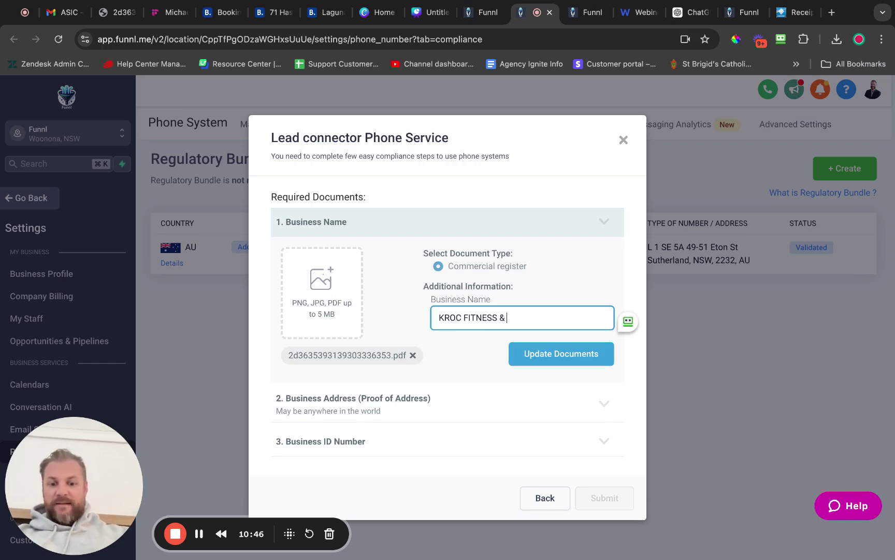
- Continue the business name in the Business Name field with '& LIFESTYLE PTY LTD'
type("TY LTD")
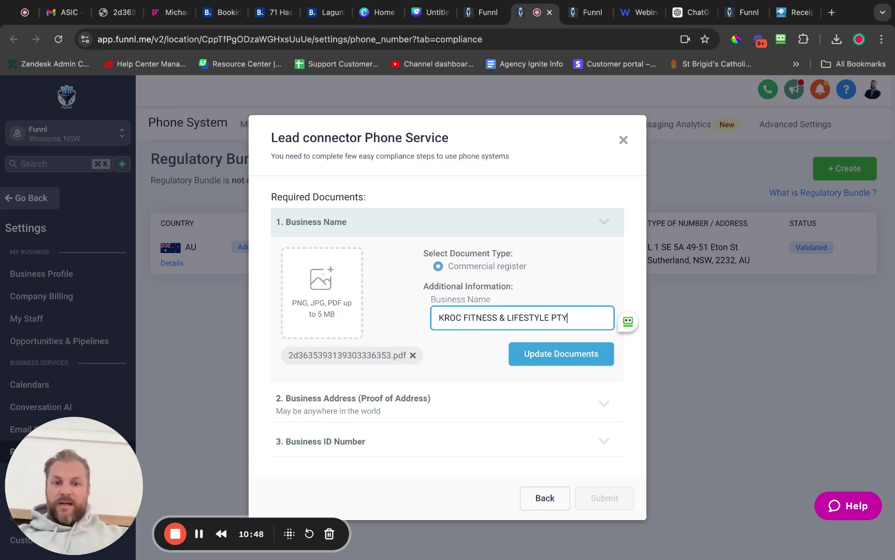
- Check the company name against the ASIC receipt email and the company extract PDF
left_click(52, 7)
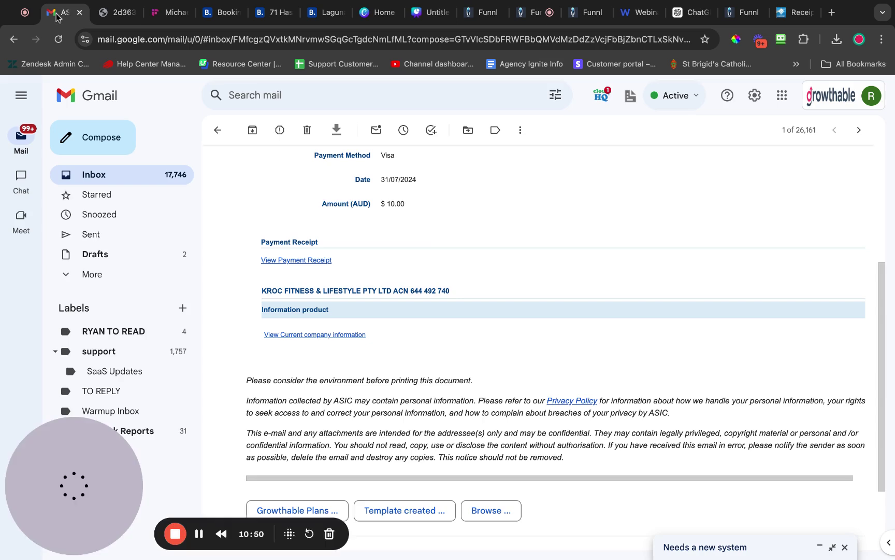
scroll(209, 112, "up", 3)
key("ctrl+Tab")
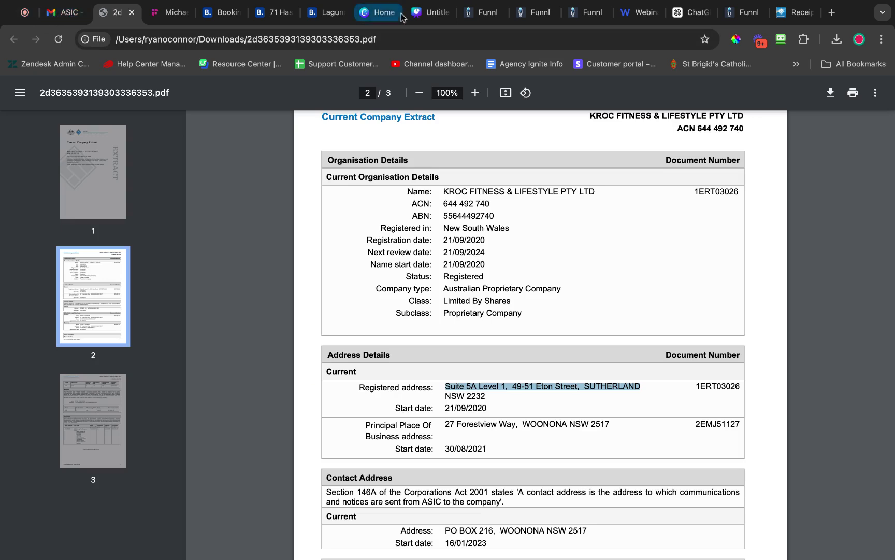
- Save the Business Name document details as KROC FITNESS & LIFESTYLE PTY LTD and move on to Business Address
left_click(480, 15)
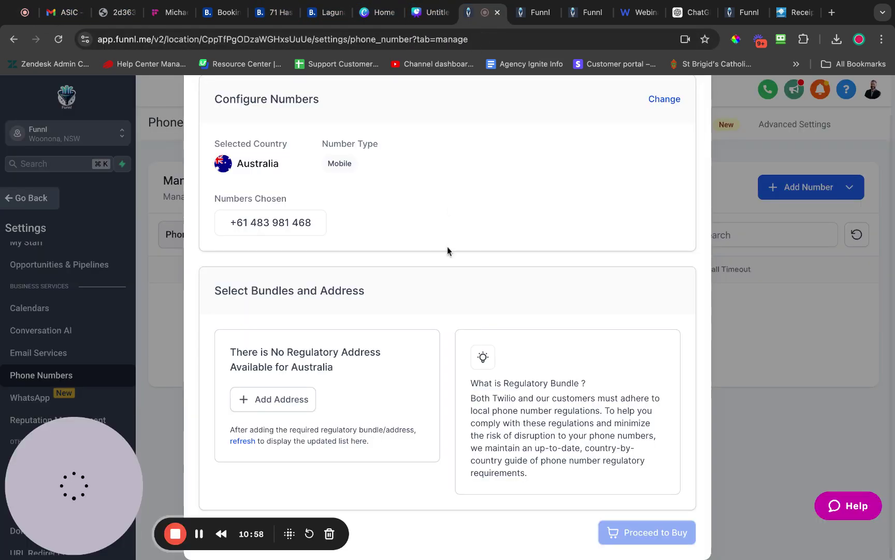
key("ctrl+Tab")
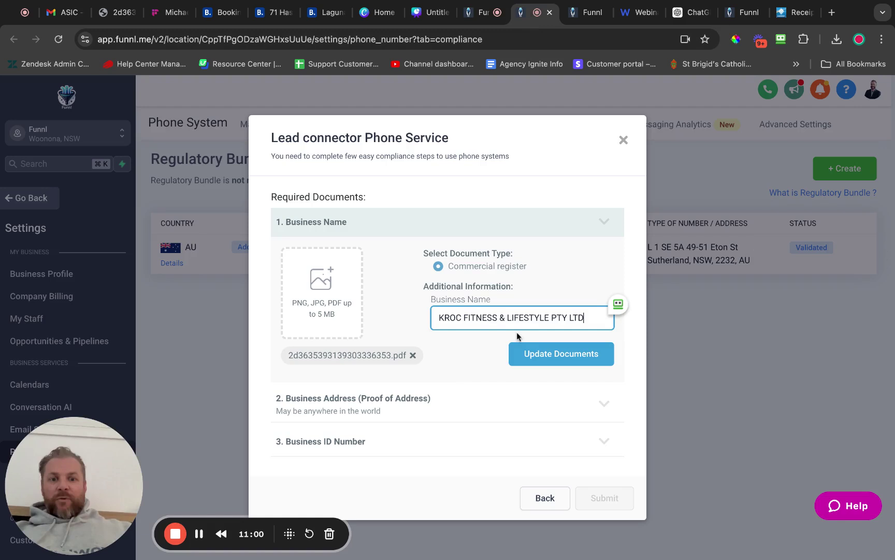
left_click(553, 358)
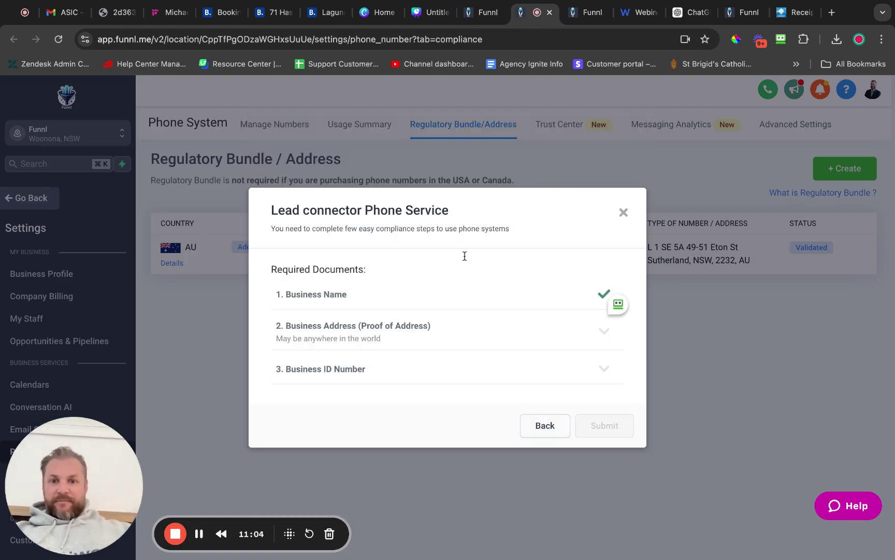
left_click(410, 325)
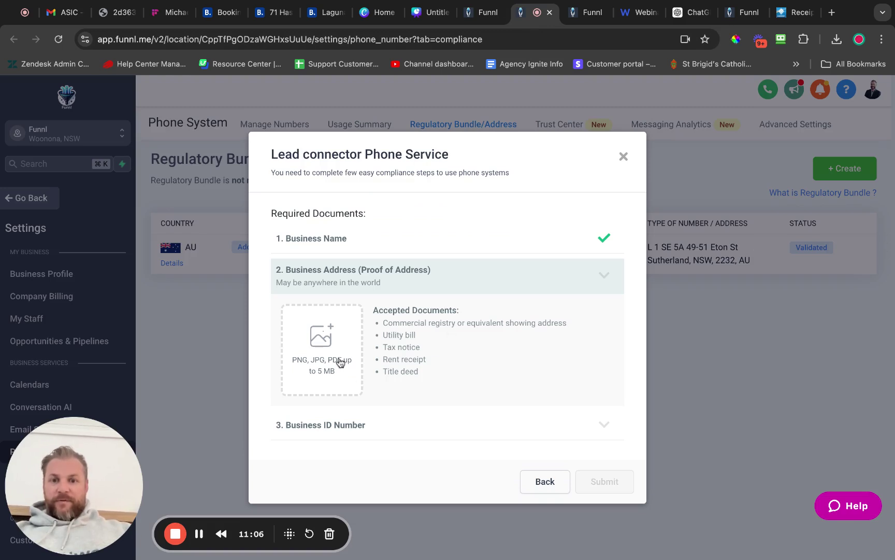
- Save the extract as proof of address with Funnl Agency SA, then attach it under Business ID Number
left_click_drag(339, 361, 339, 361)
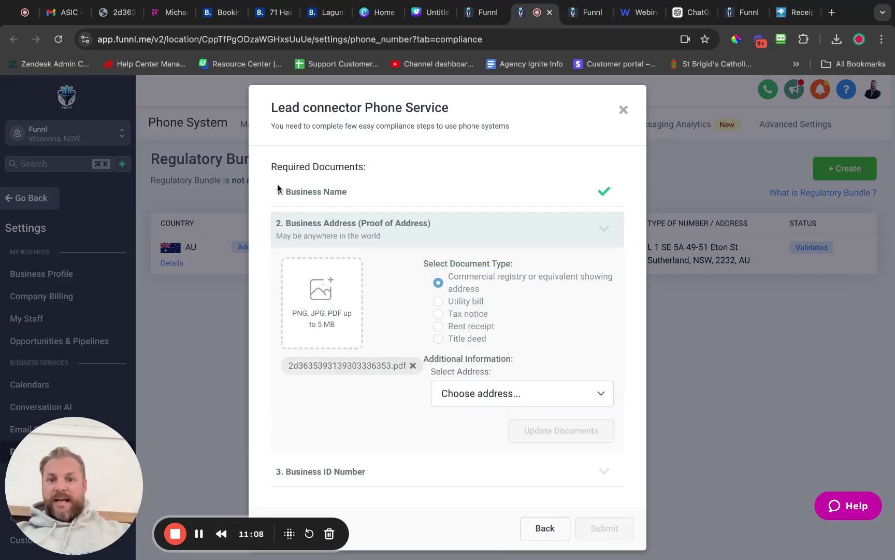
left_click_drag(455, 275, 585, 284)
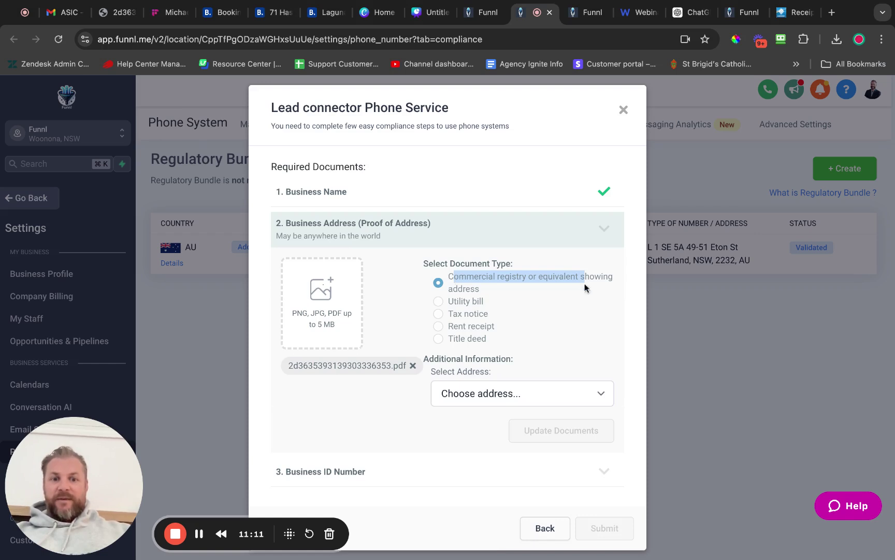
left_click(491, 394)
left_click(538, 439)
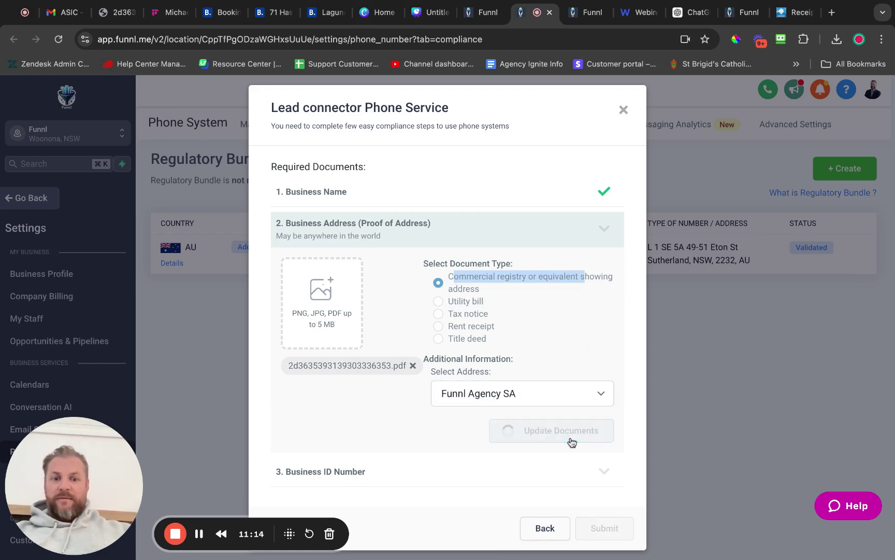
left_click(380, 377)
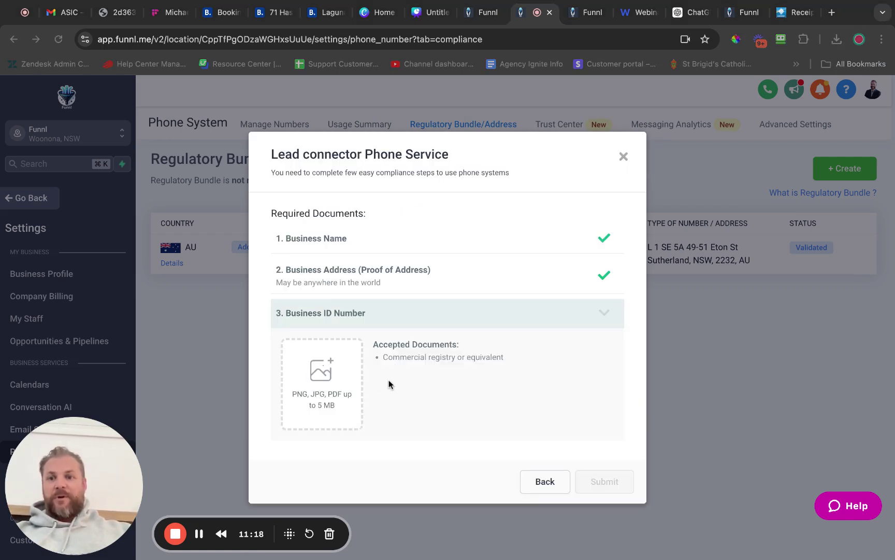
left_click(475, 398)
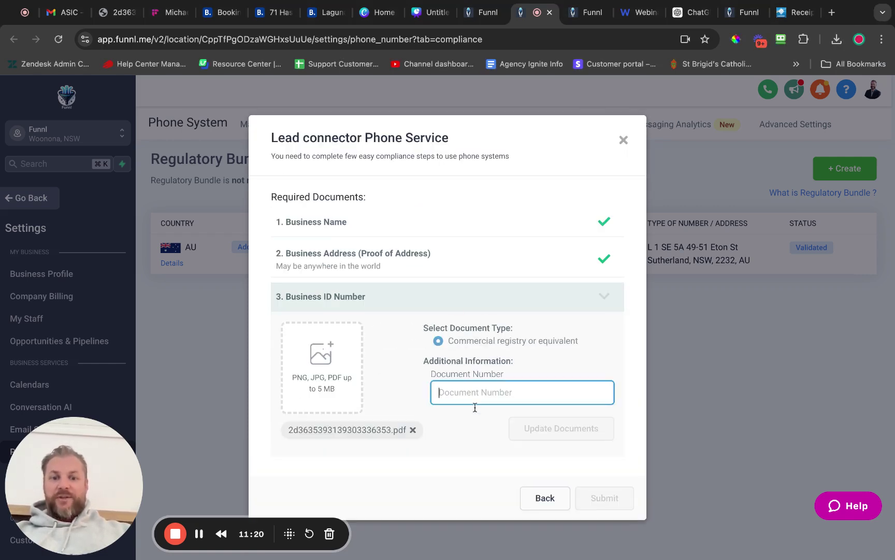
- Copy the ACN from page 1 of the company extract into Document Number and save it
left_click(119, 12)
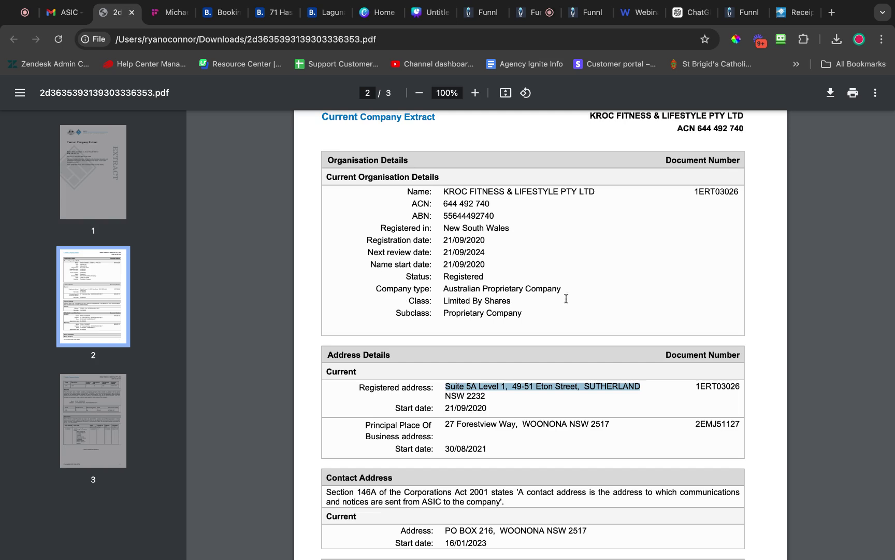
scroll(566, 299, "up", 5)
scroll(566, 299, "up", 10)
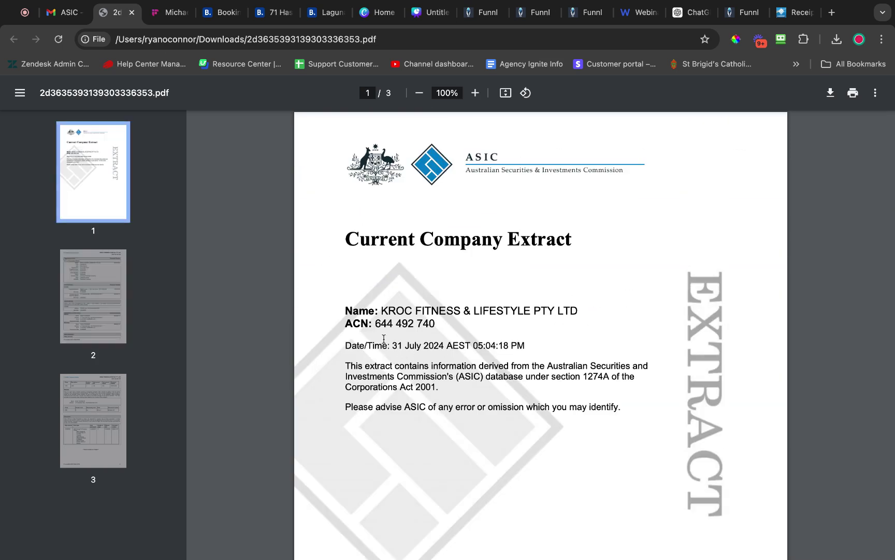
left_click_drag(377, 323, 435, 324)
key("super+c")
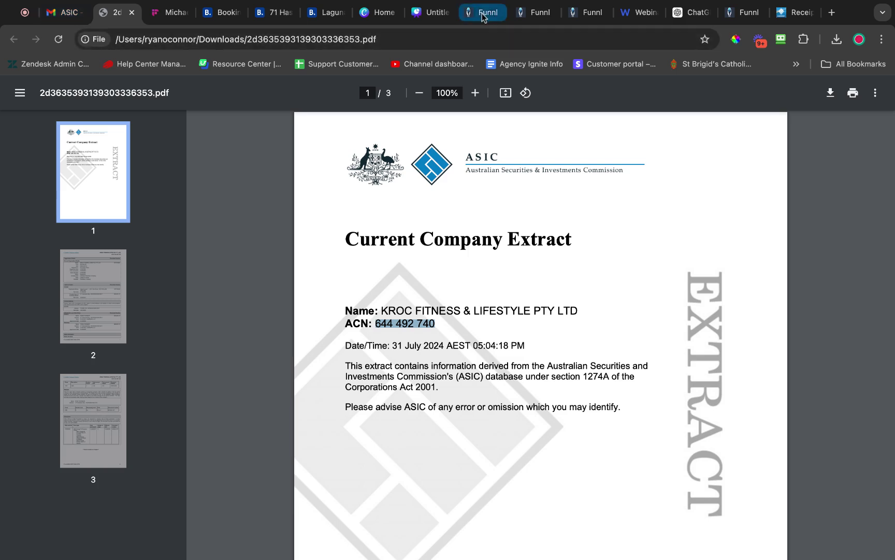
left_click(434, 331)
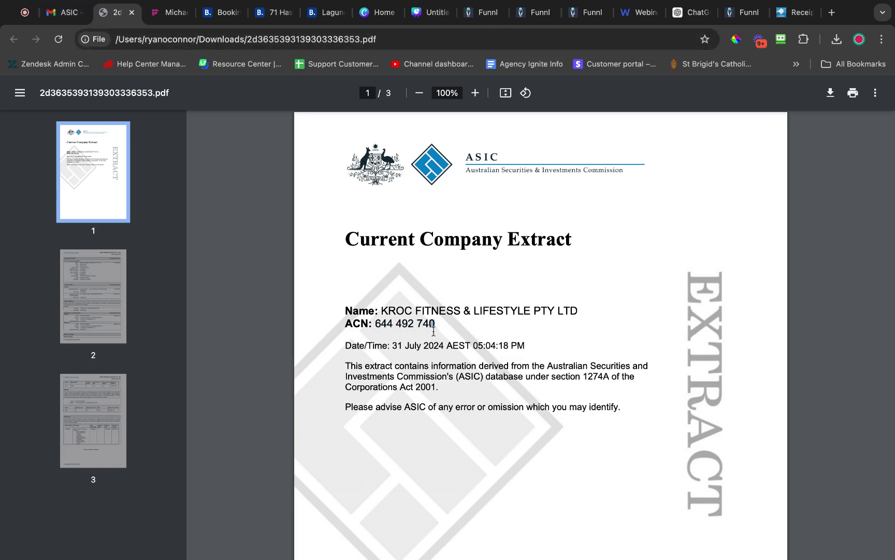
left_click_drag(442, 323, 379, 323)
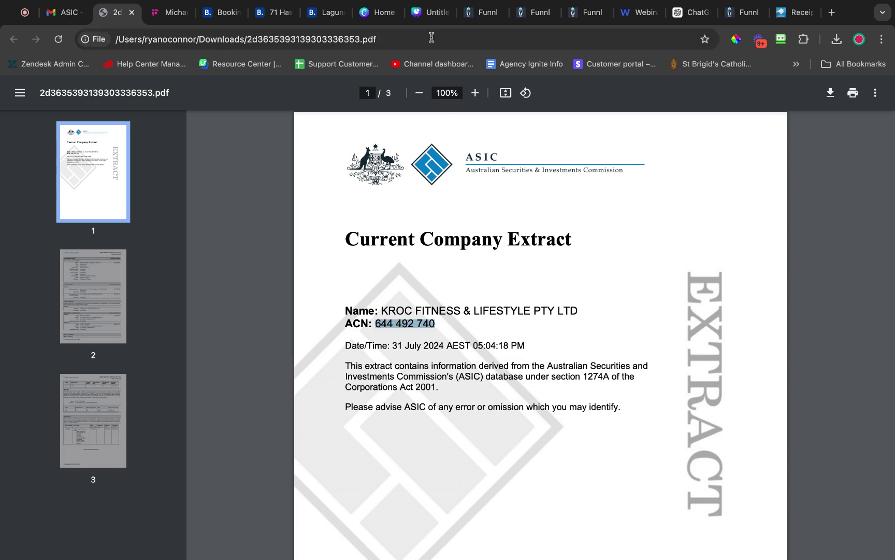
left_click(489, 14)
left_click(507, 22)
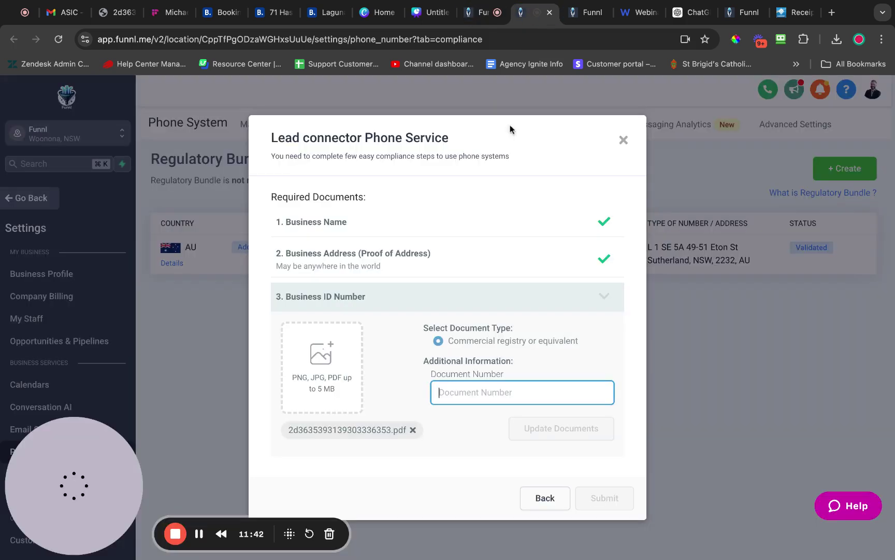
key("super+v")
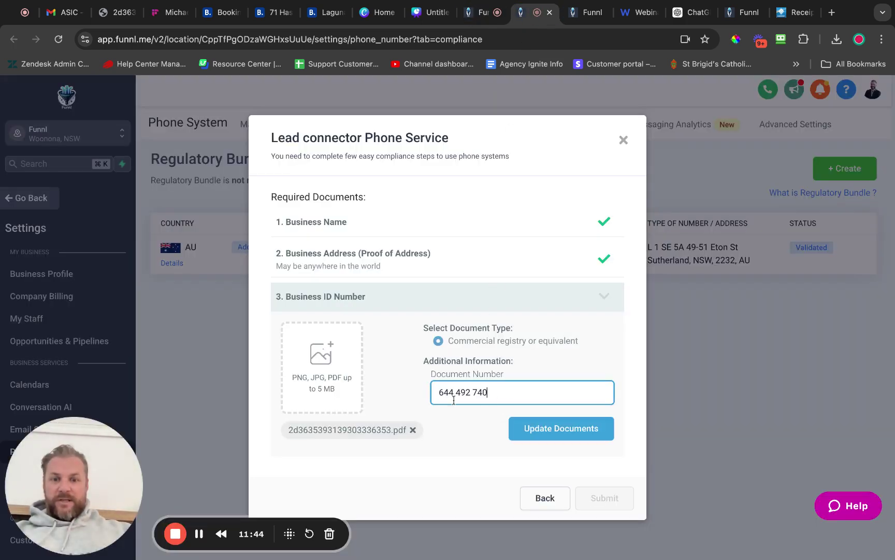
left_click(544, 429)
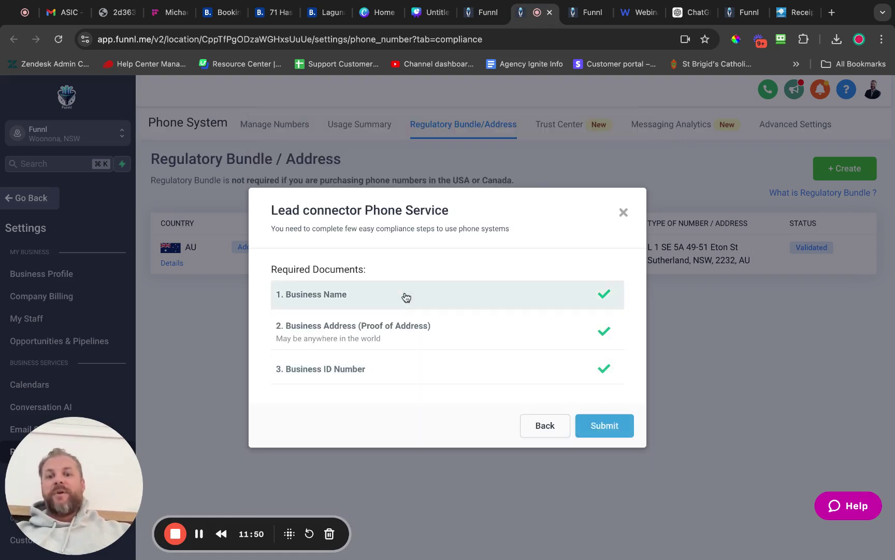
- Submit the regulatory bundle for review and close the 'Submitted Successfully' confirmation
left_click(604, 424)
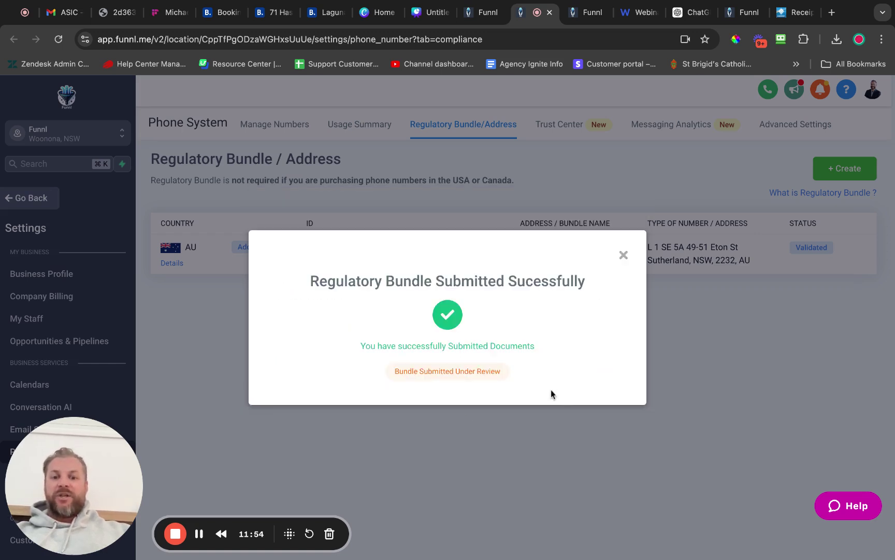
left_click(623, 254)
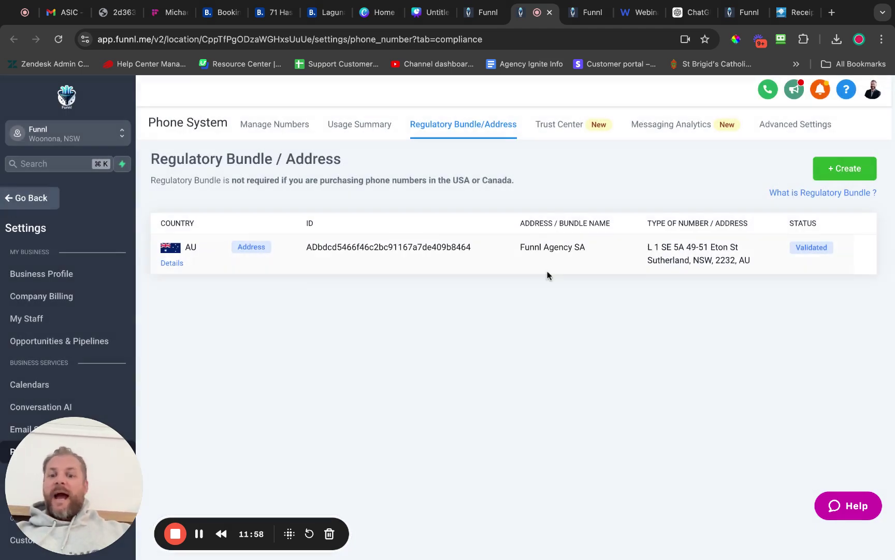